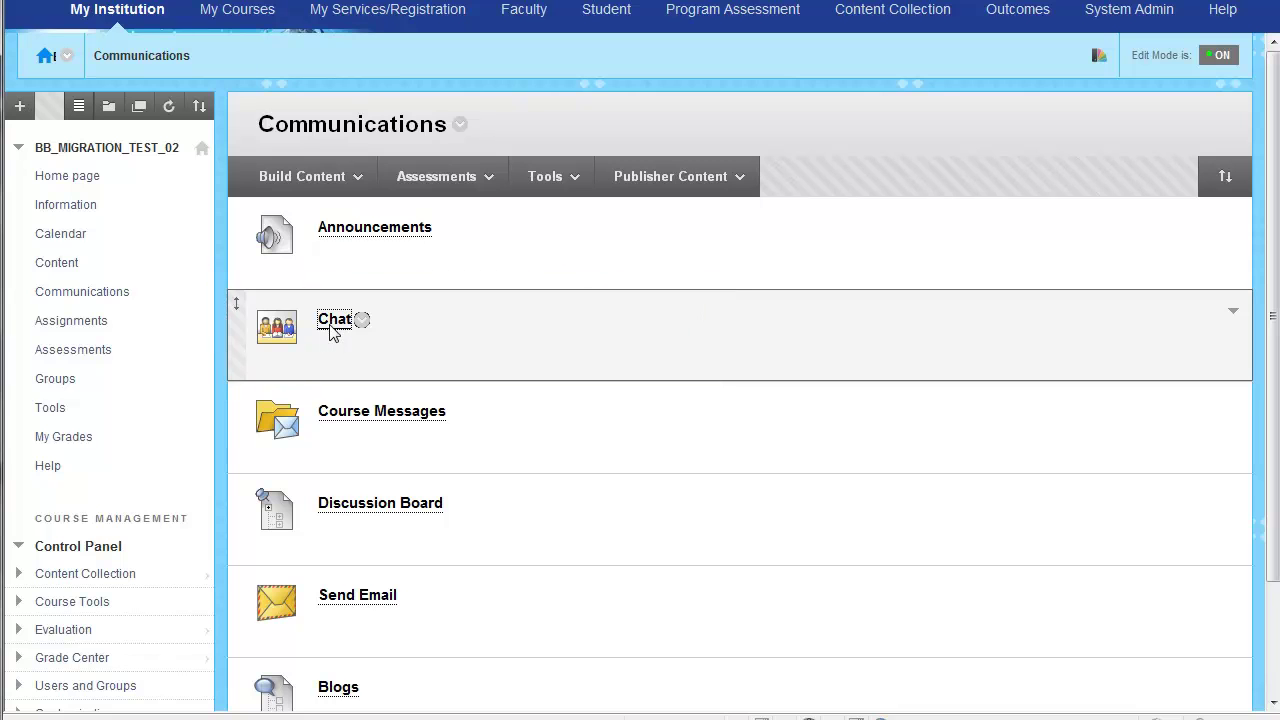
Open the course's Chat room list and try entering the Common Room, which raises the one-chat-session warning
click(332, 322)
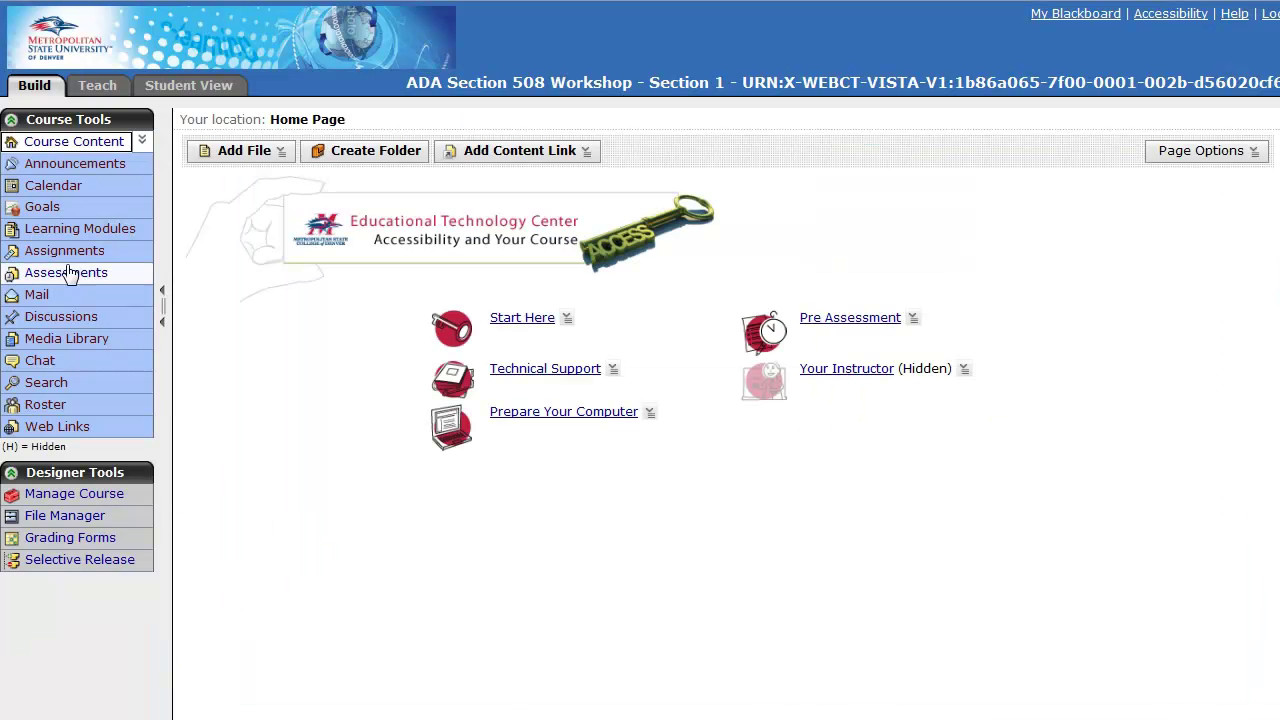
click(72, 362)
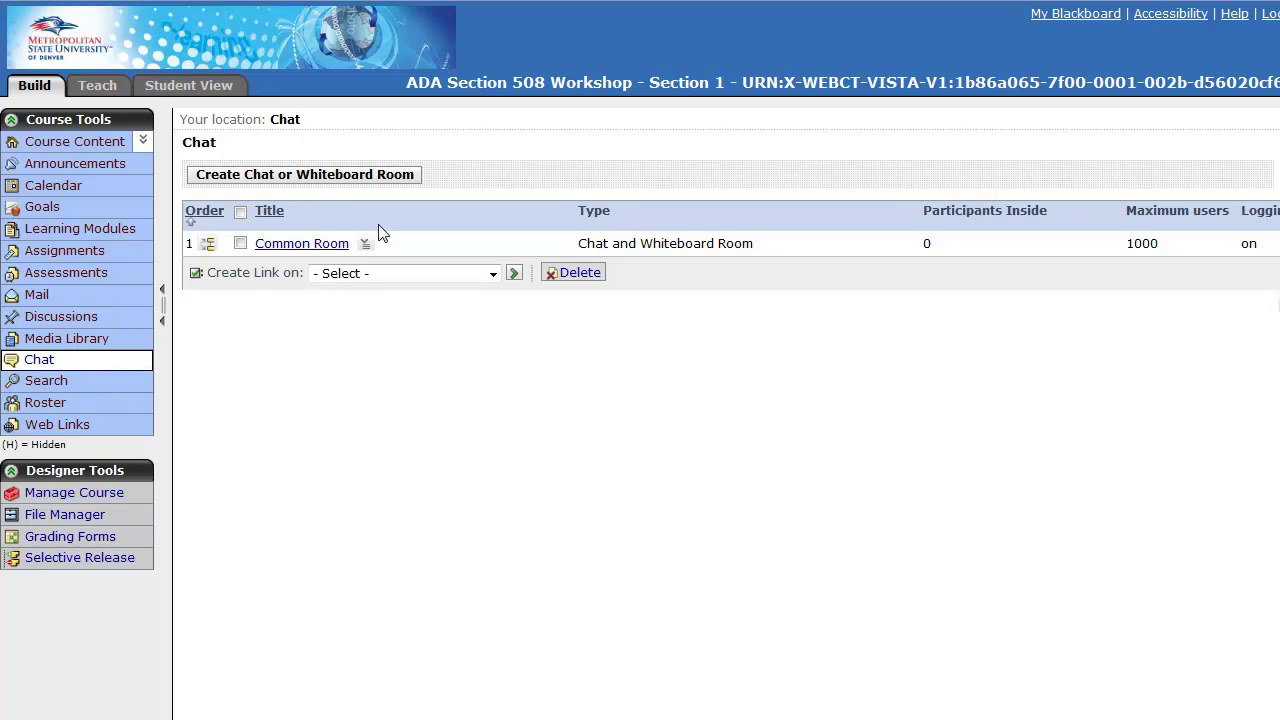
click(306, 246)
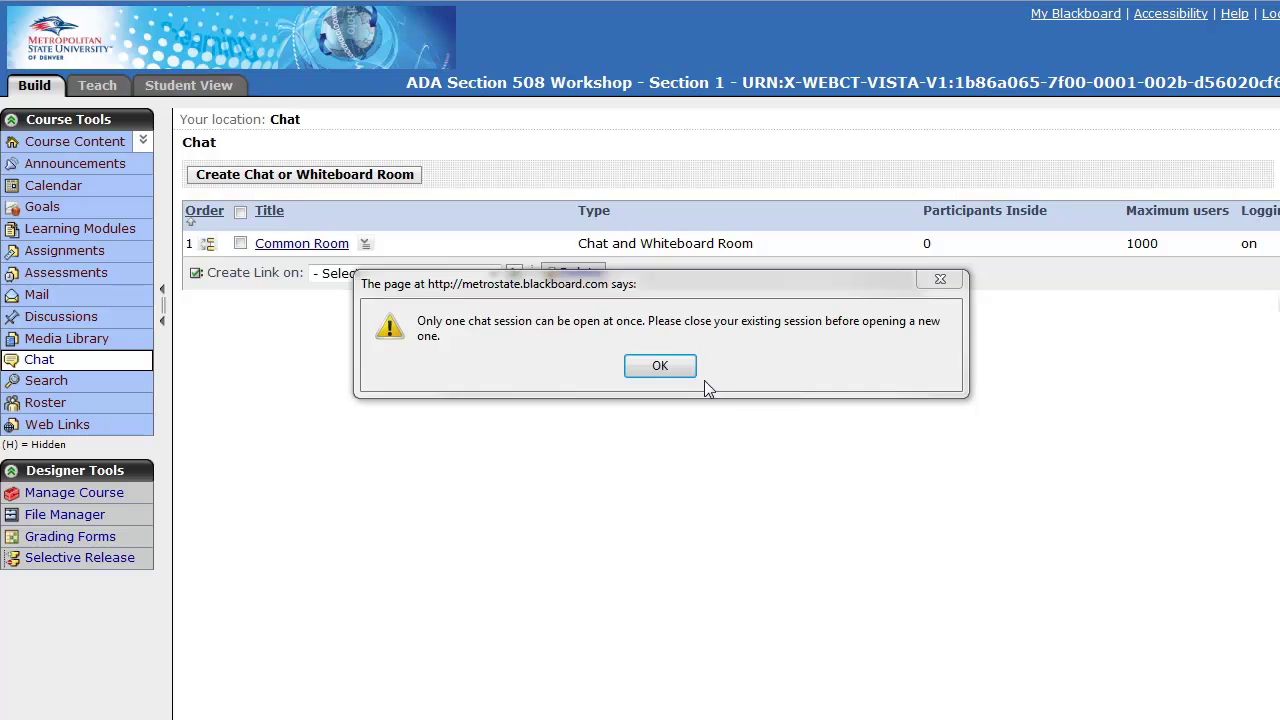
Dismiss the warning, centre the chat window, and post an 'enter text' message in Common Room
click(684, 370)
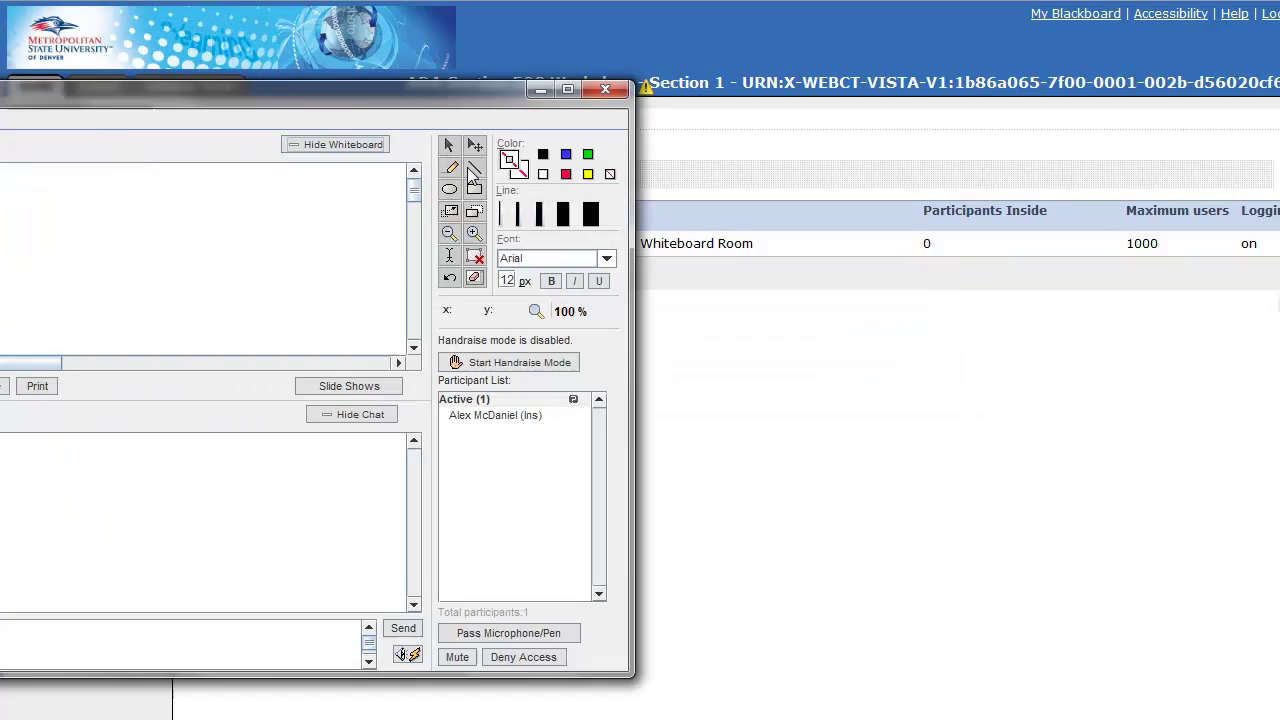
drag(312, 88, 635, 140)
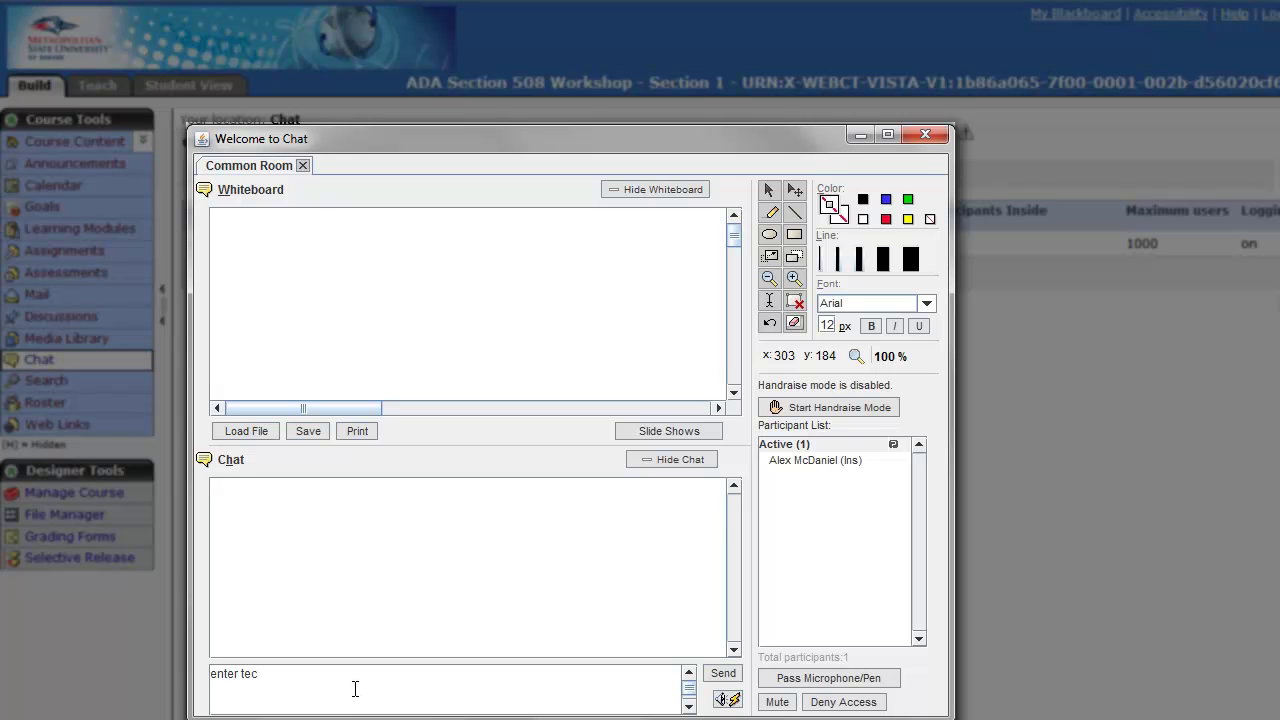
text(t)
key(Return)
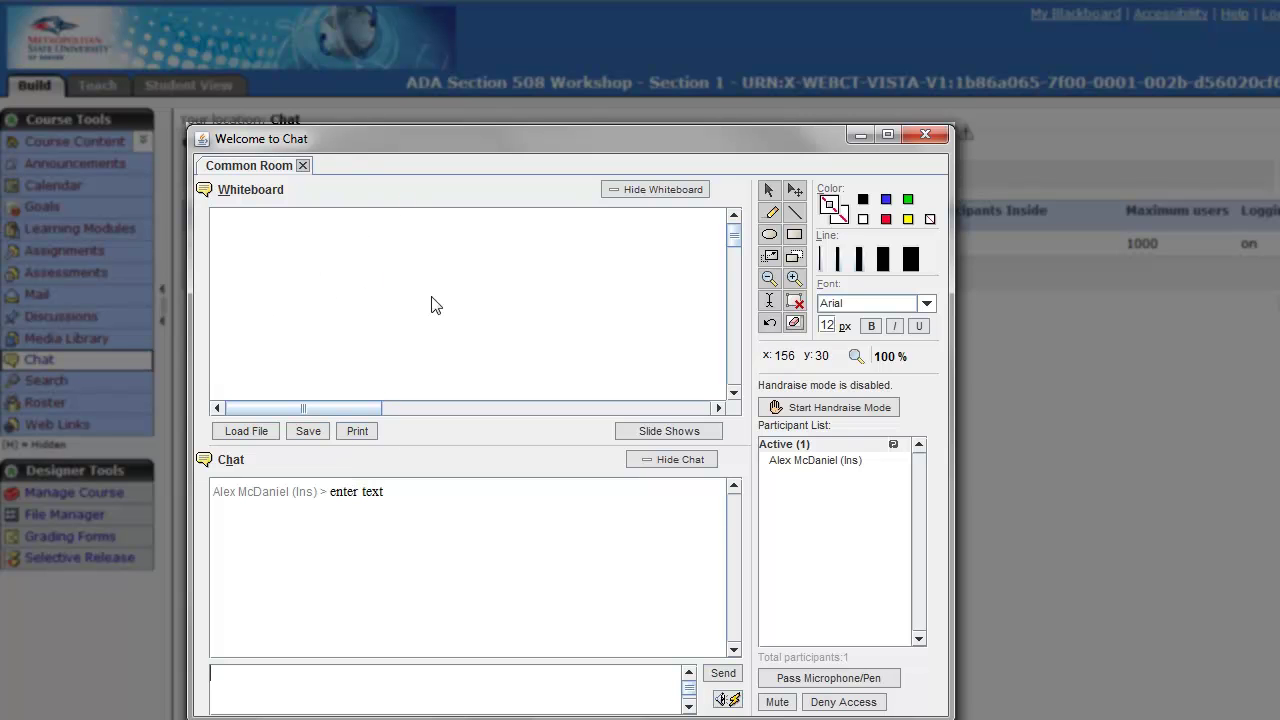
Draw a smiley face on the whiteboard: a circle, two eyes and a mouth
click(769, 212)
mouse_move(404, 233)
mouse_down()
mouse_move(450, 238)
mouse_move(430, 224)
mouse_up()
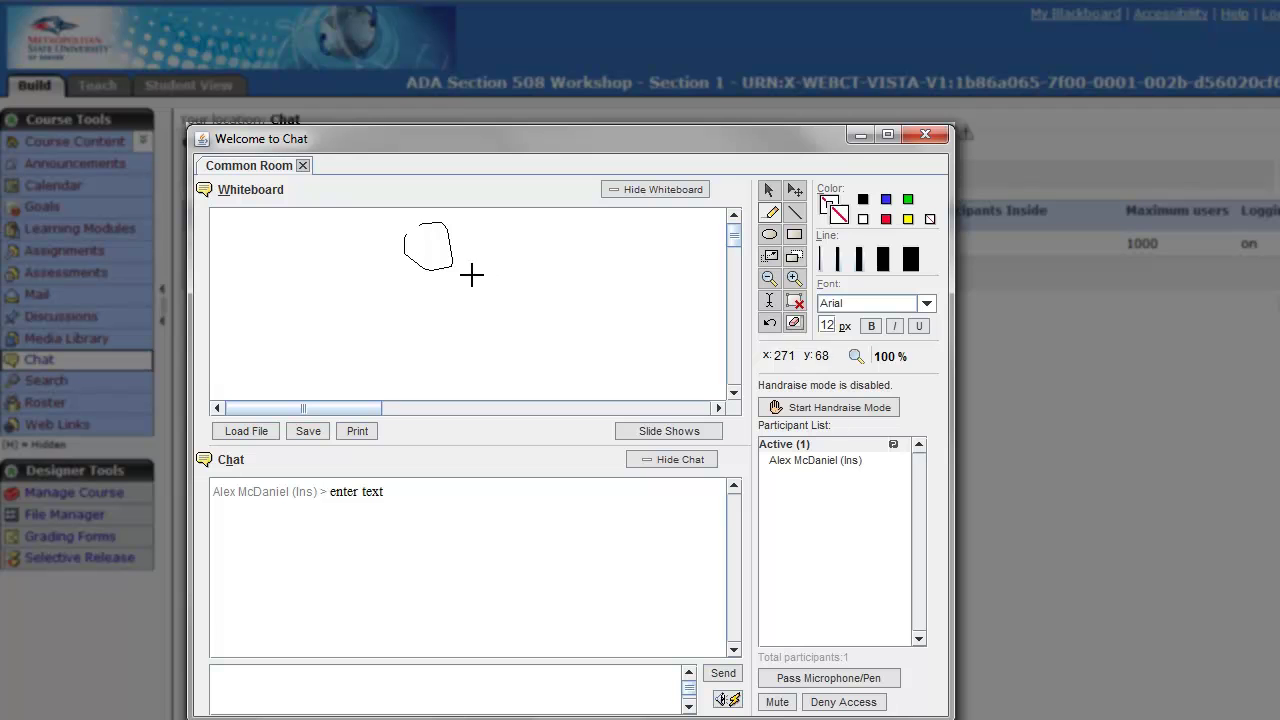
click(422, 238)
click(436, 236)
drag(421, 253, 437, 253)
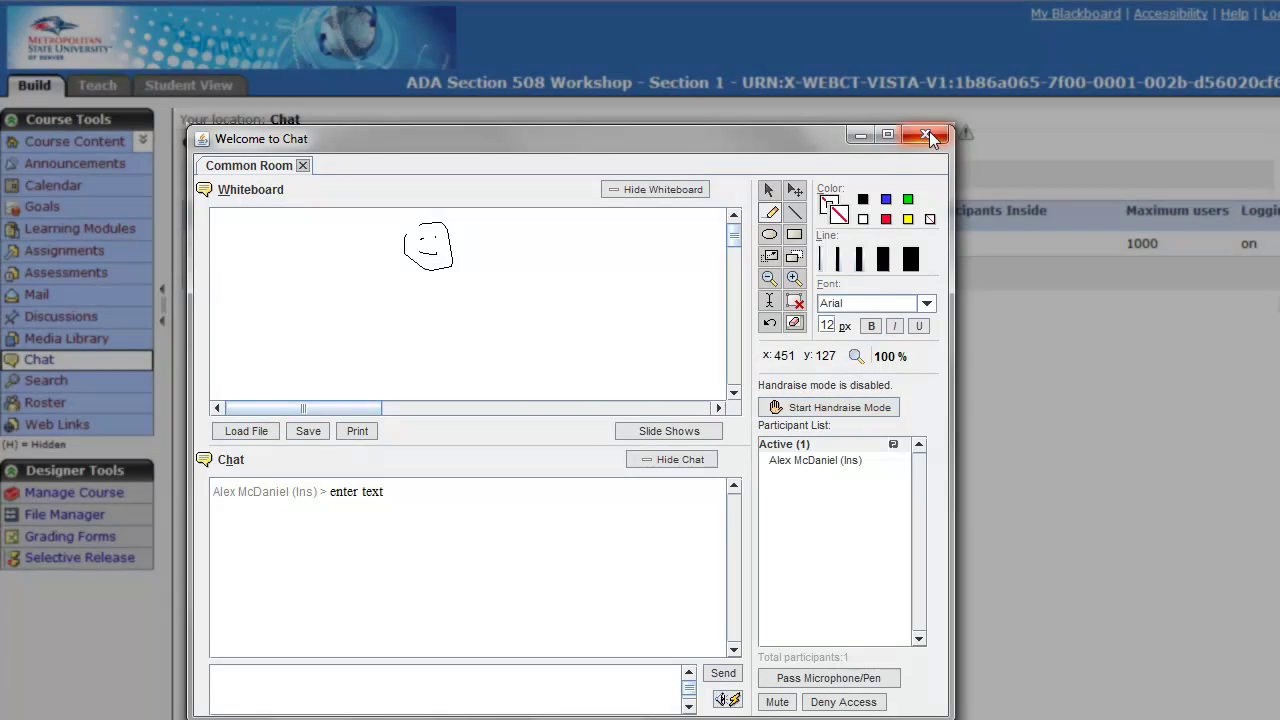
Close the chat window and replace the default session name with 'My Session'
click(933, 137)
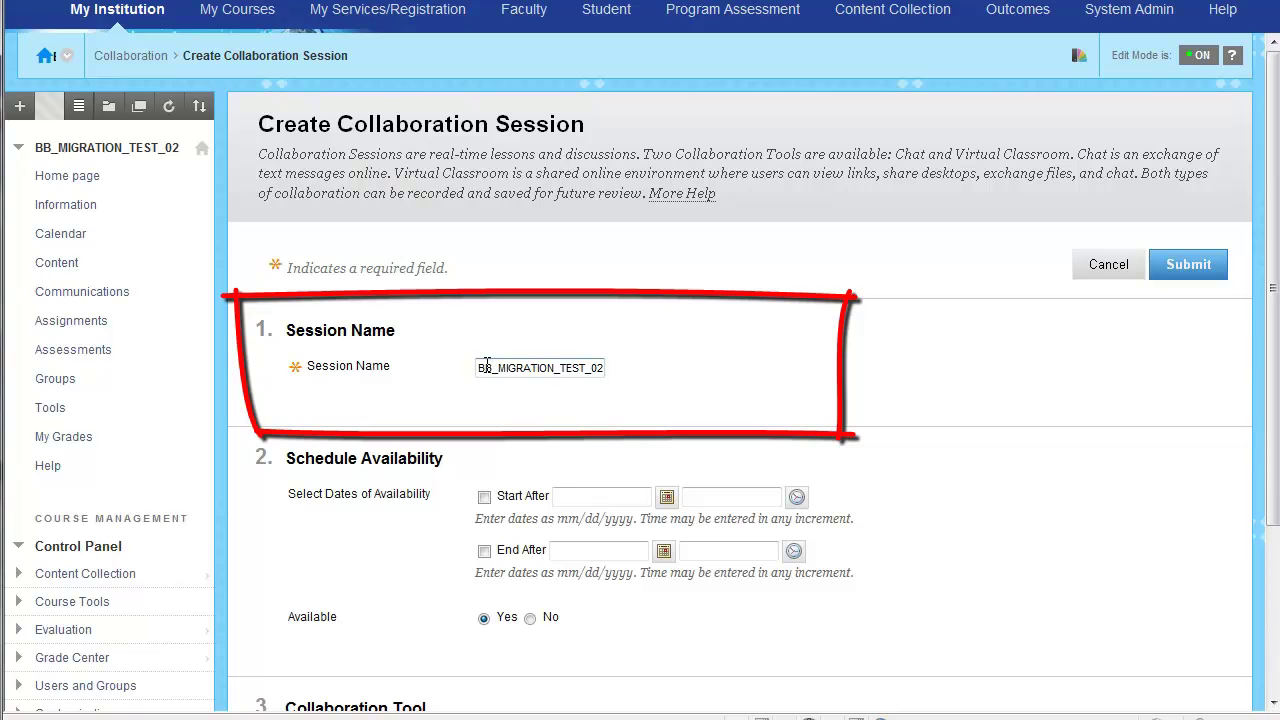
drag(478, 367, 873, 367)
key(BackSpace)
text(My Session)
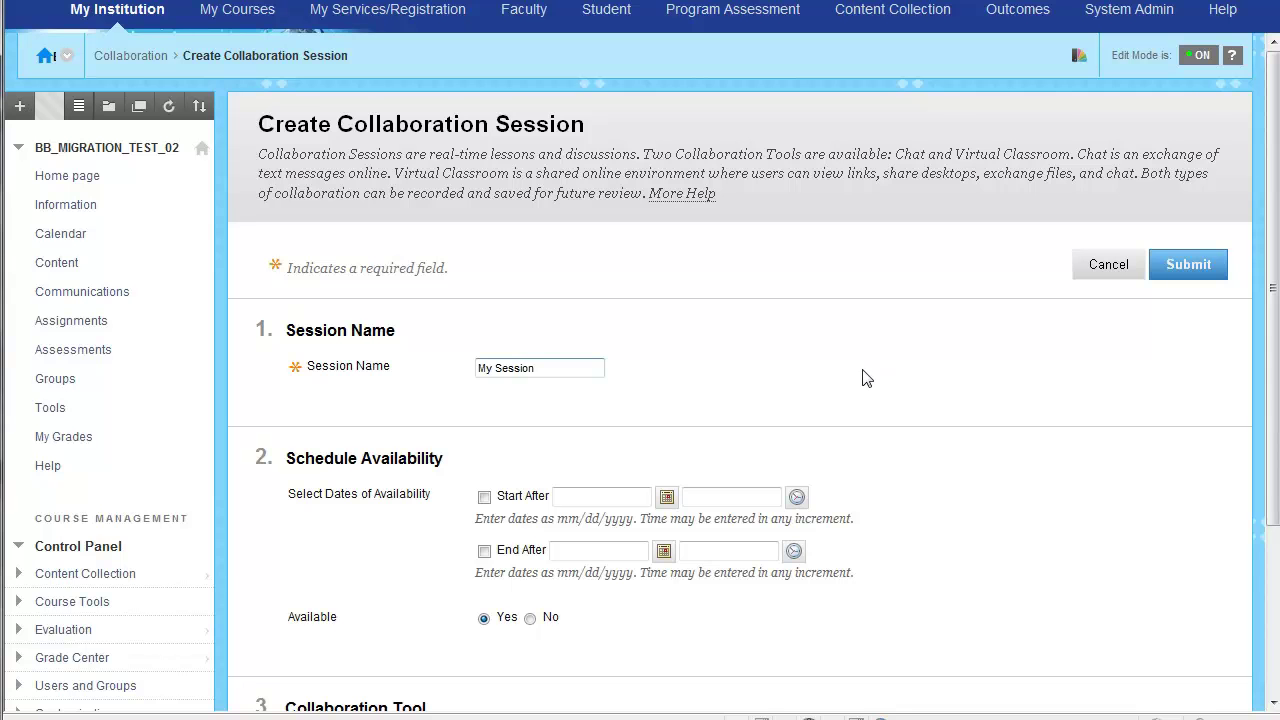
Choose Virtual Classroom as the session's collaboration tool
scroll(405, 490, down, 1)
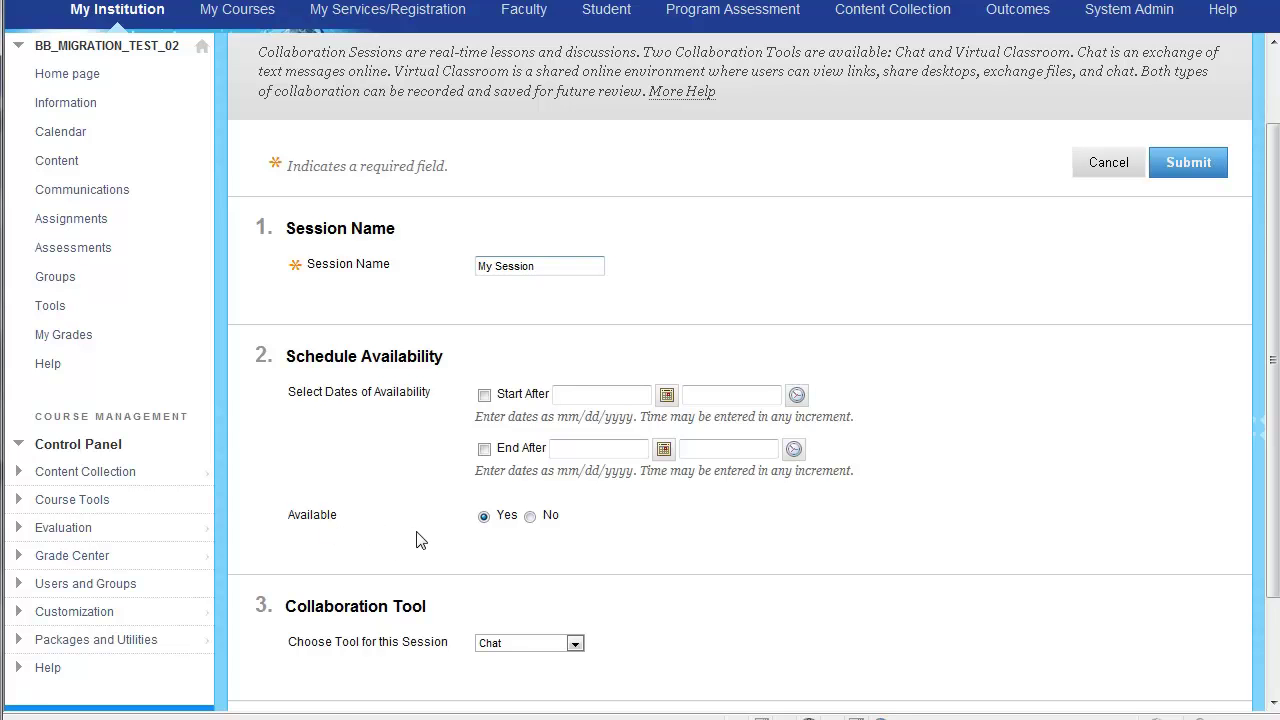
scroll(413, 540, down, 2)
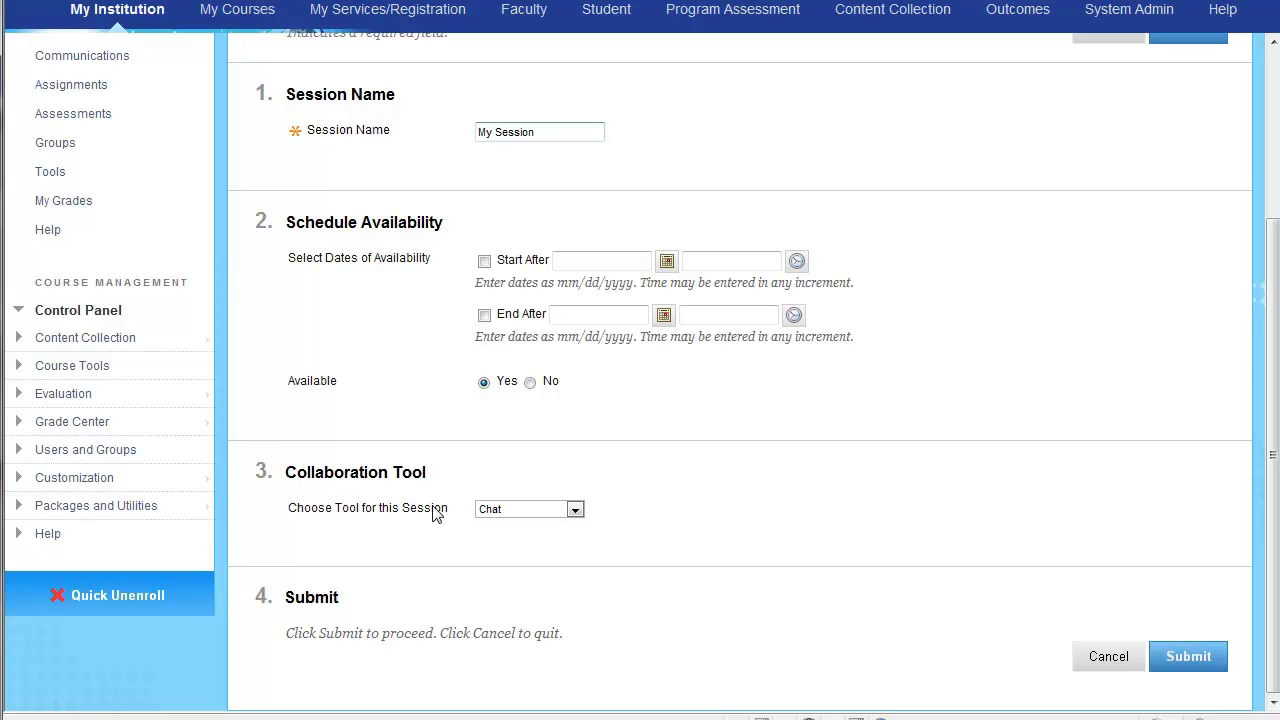
click(576, 511)
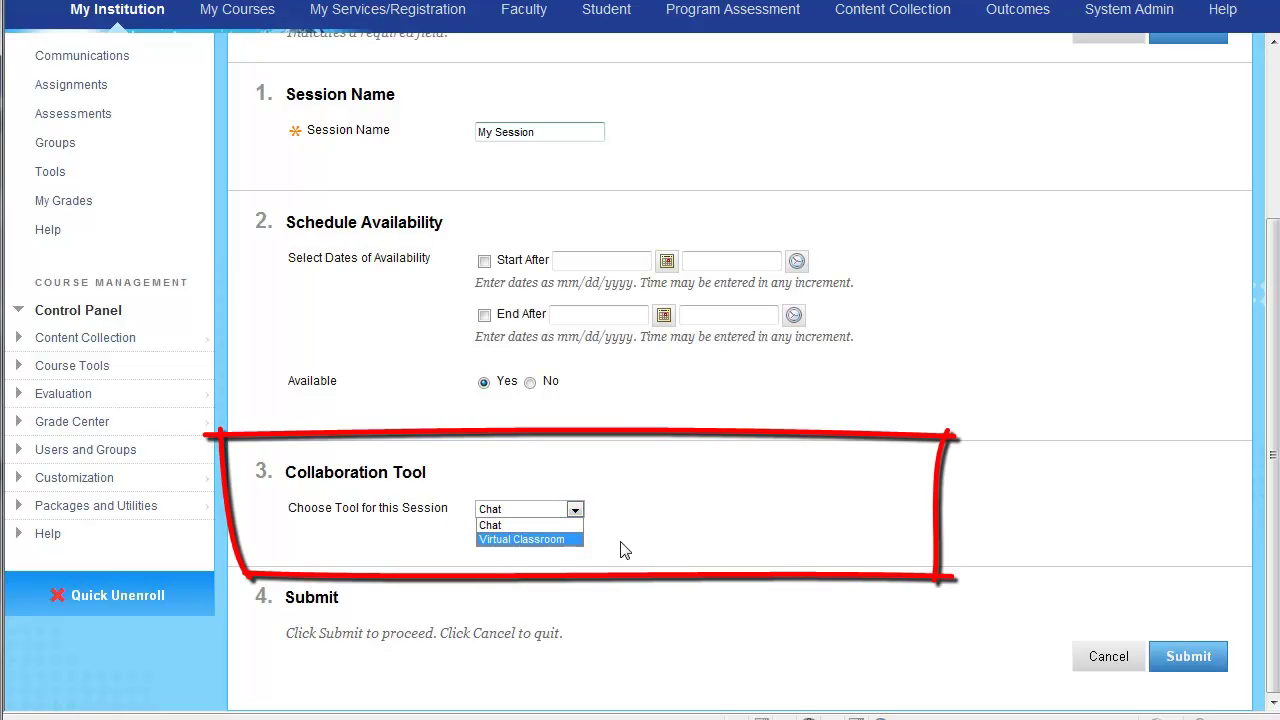
click(525, 540)
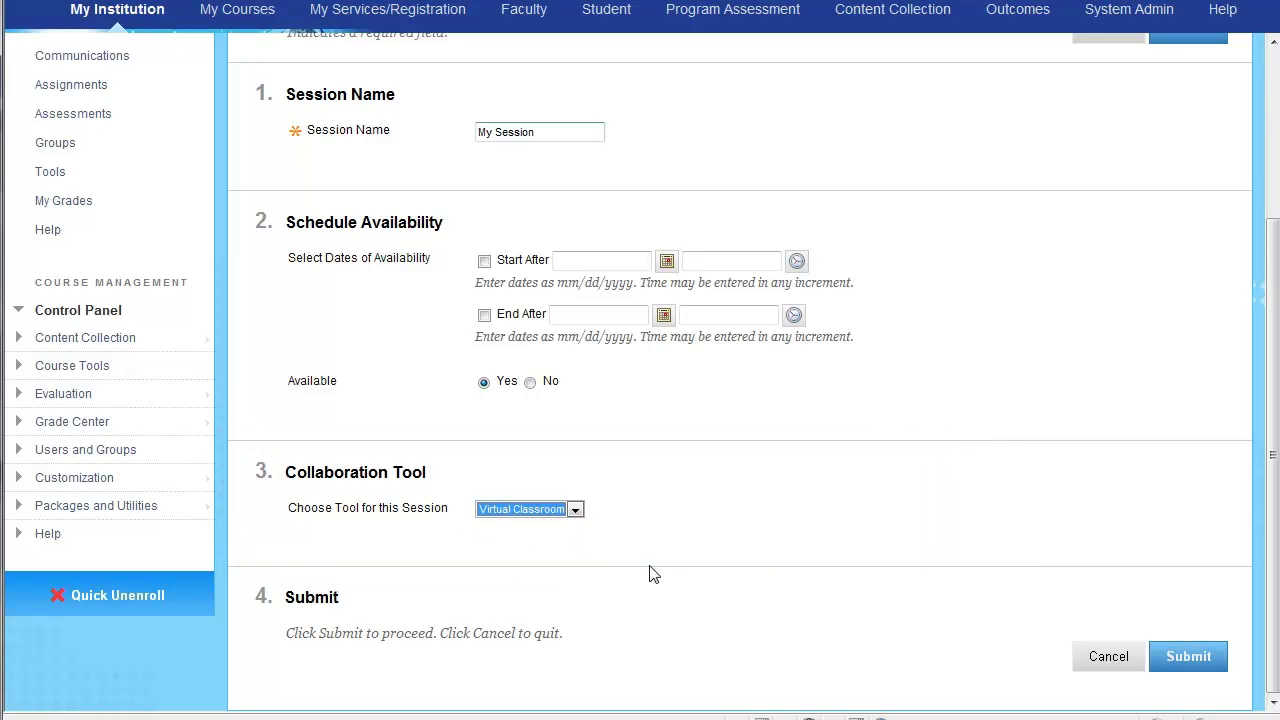
click(640, 561)
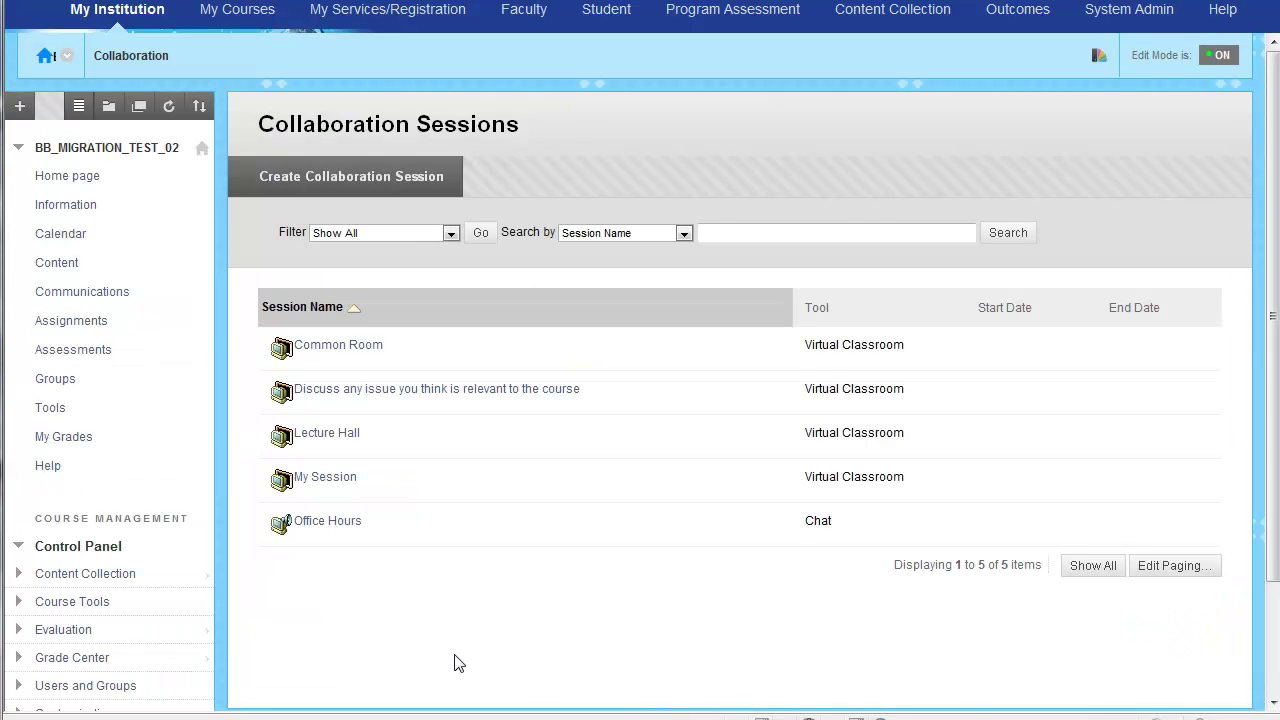
Review the Collaboration Sessions list showing My Session using Virtual Classroom
mouse_move(330, 486)
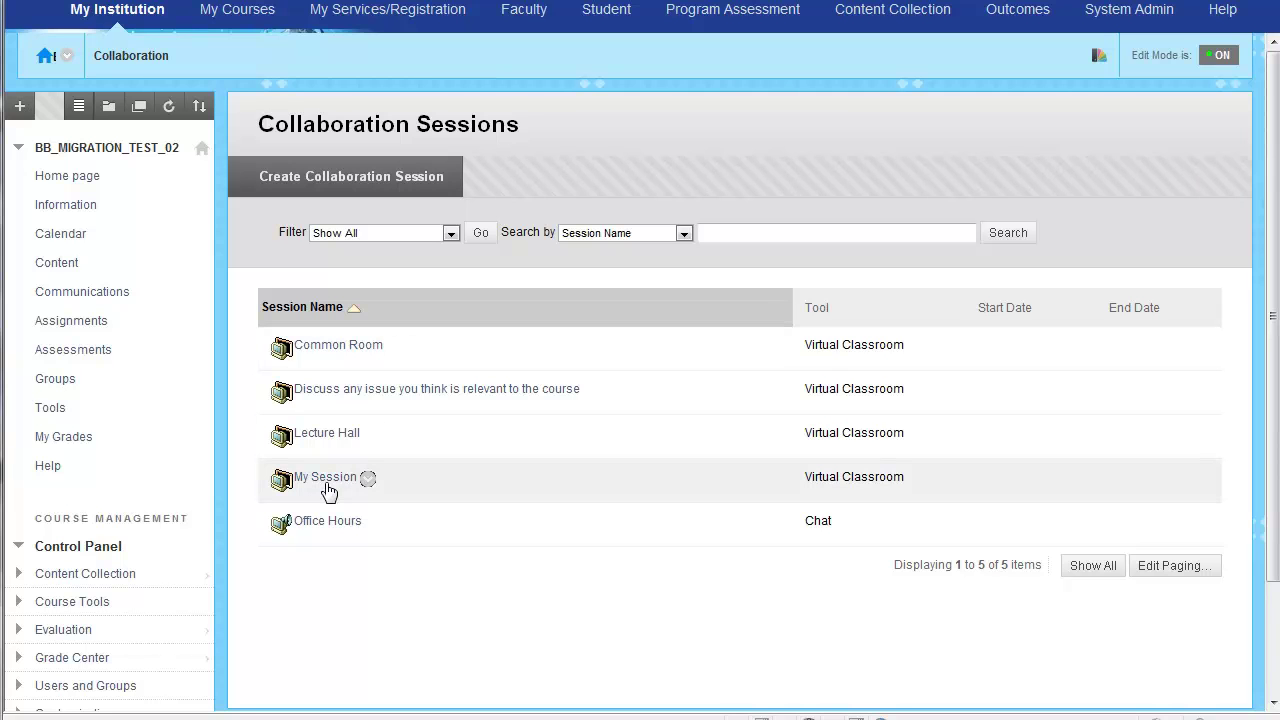
Join My Session, post a 'text' chat message, and draw a smiley face with the Pencil
click(329, 489)
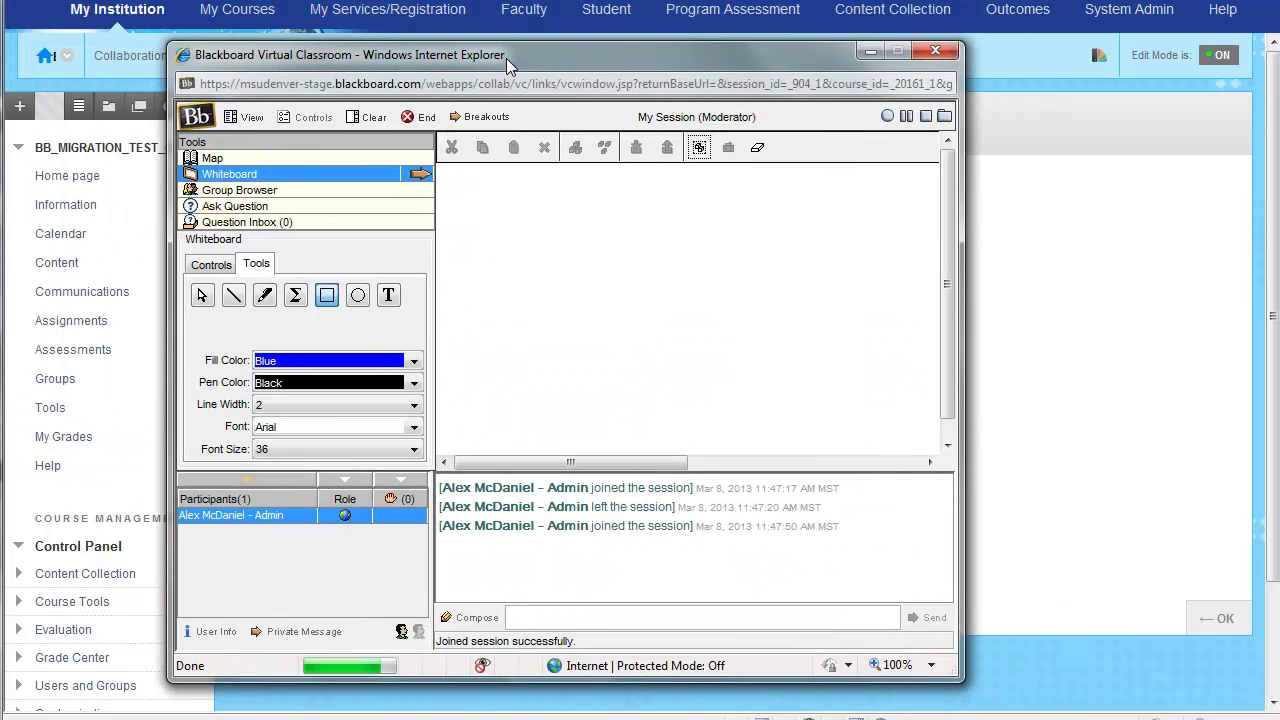
drag(506, 58, 488, 54)
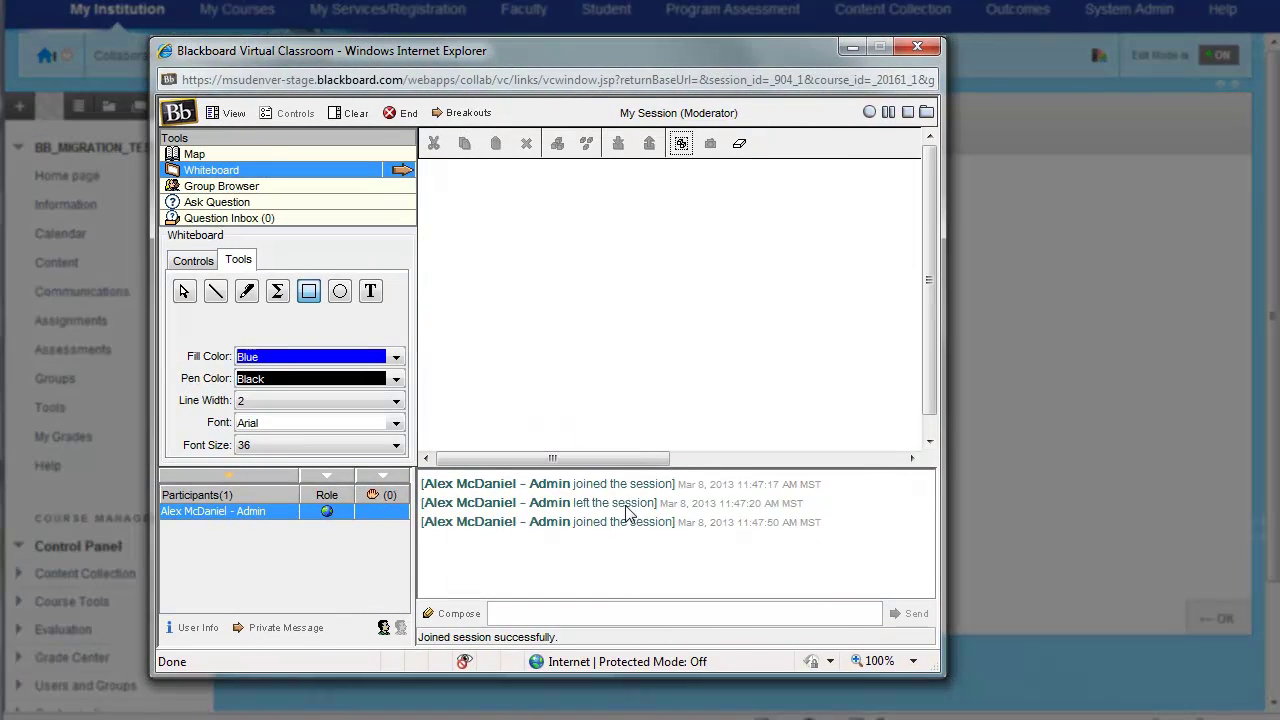
click(575, 614)
text(text area)
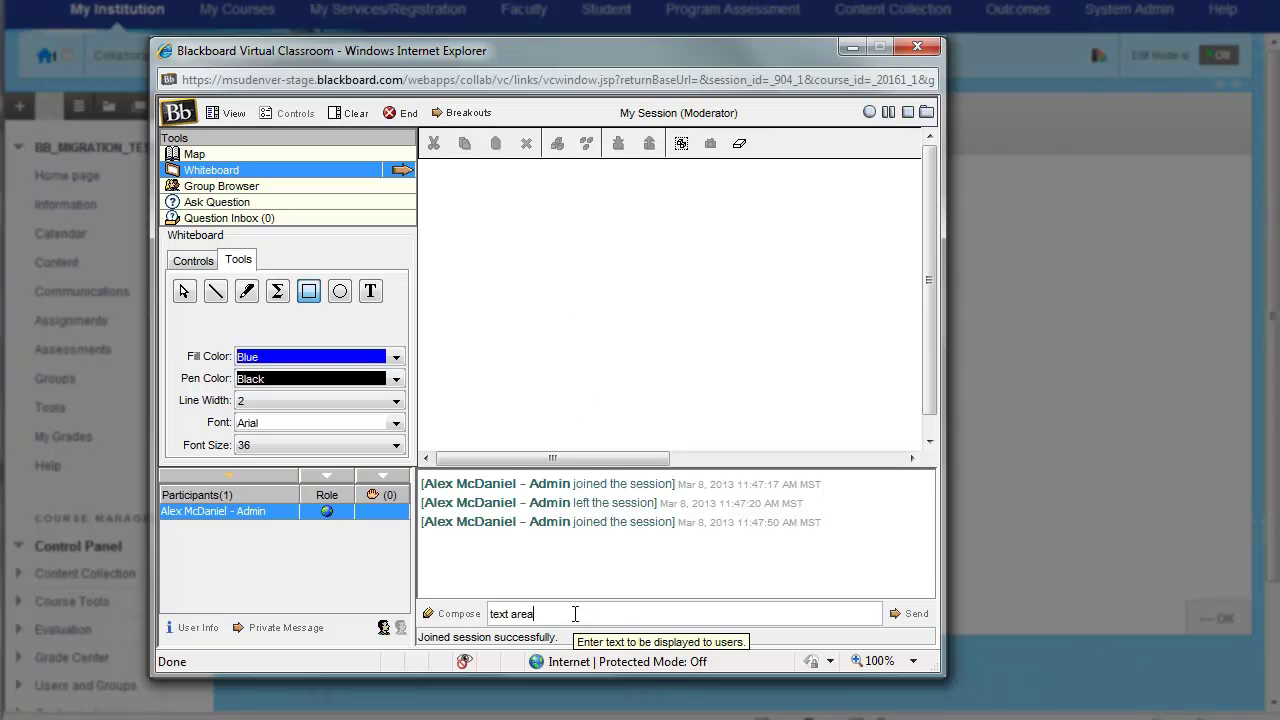
key(Return)
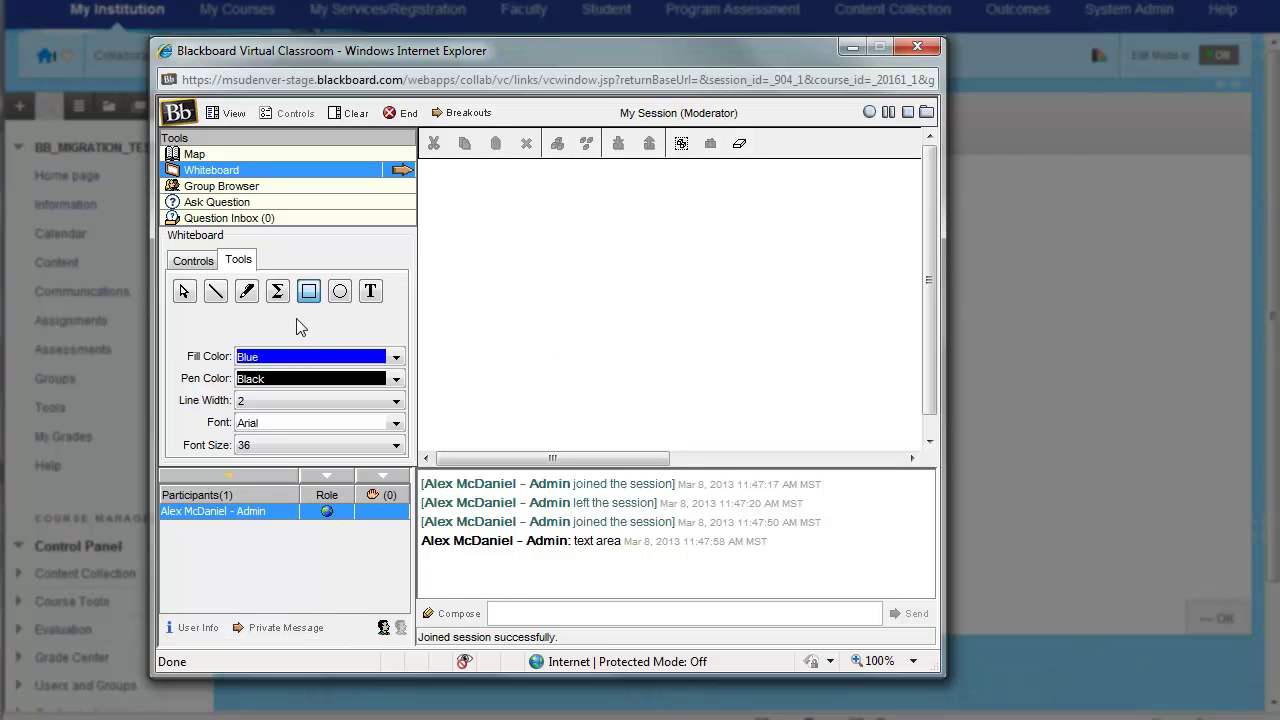
click(247, 291)
mouse_move(565, 222)
mouse_down()
mouse_move(600, 226)
mouse_move(597, 277)
mouse_move(611, 257)
mouse_up()
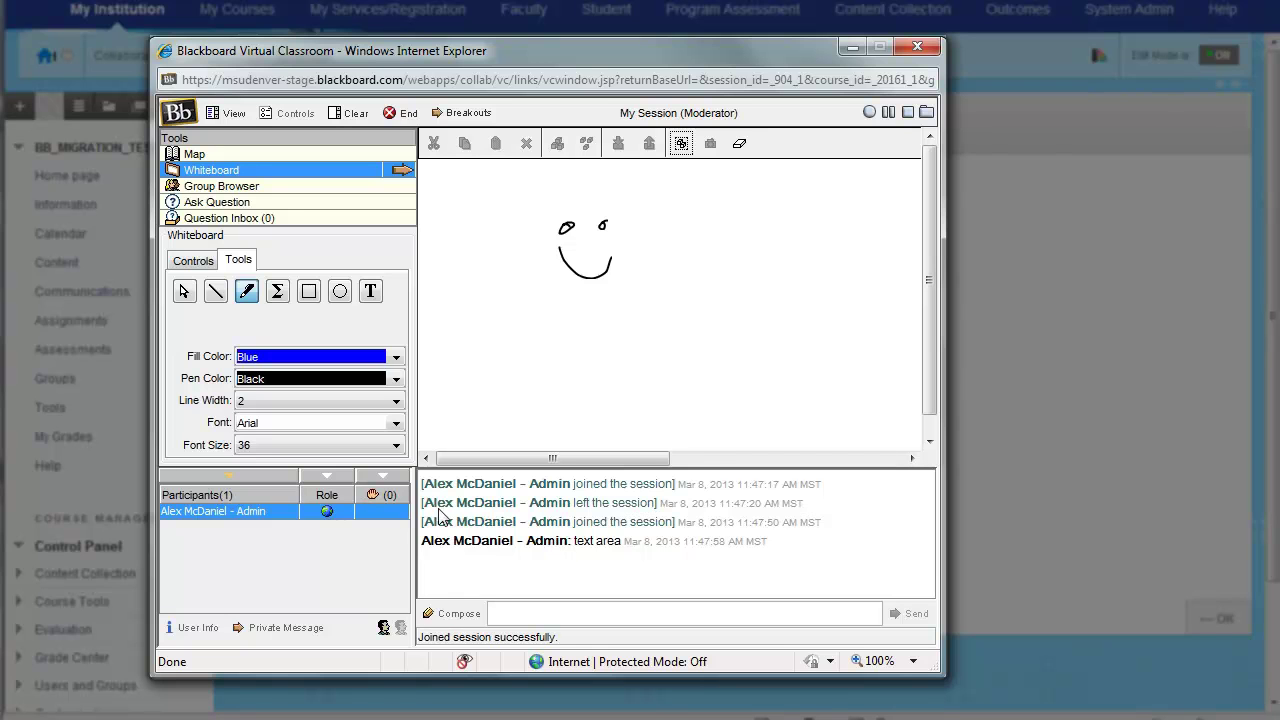
Open the web page sharing form, leave Display to Users unchanged, then show the content Map
click(280, 190)
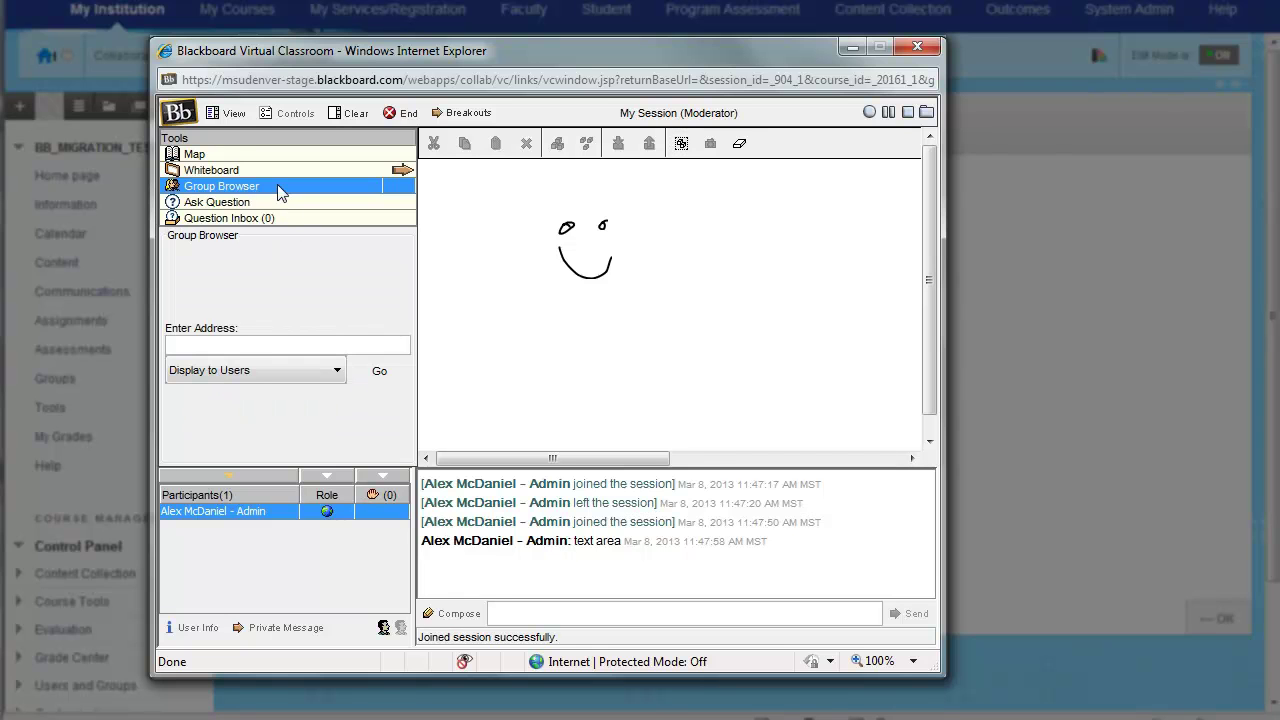
click(235, 344)
click(330, 372)
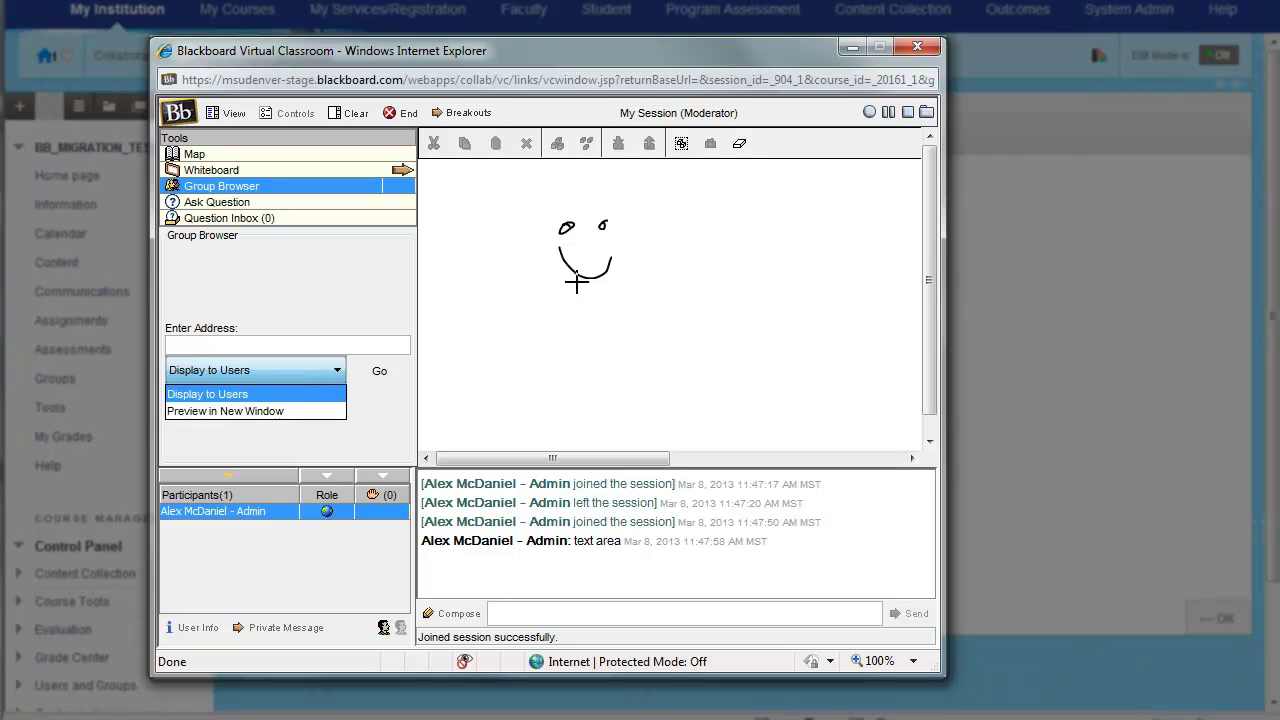
click(333, 310)
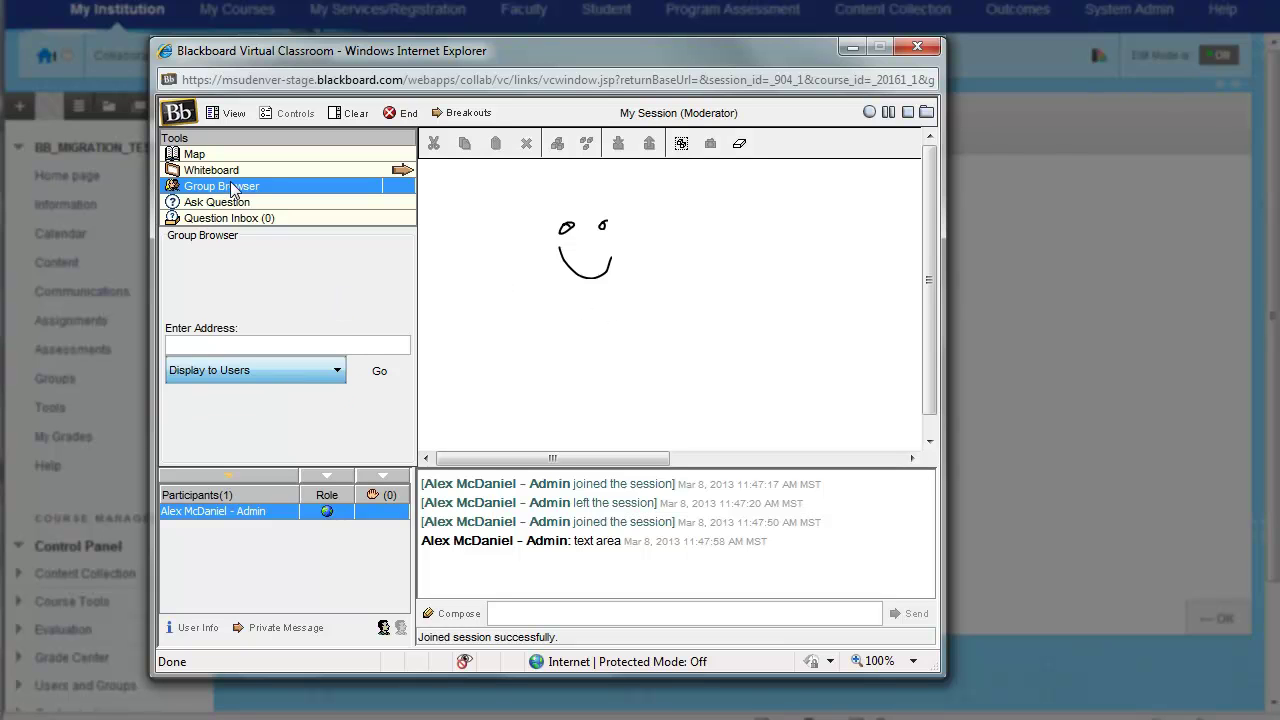
click(200, 155)
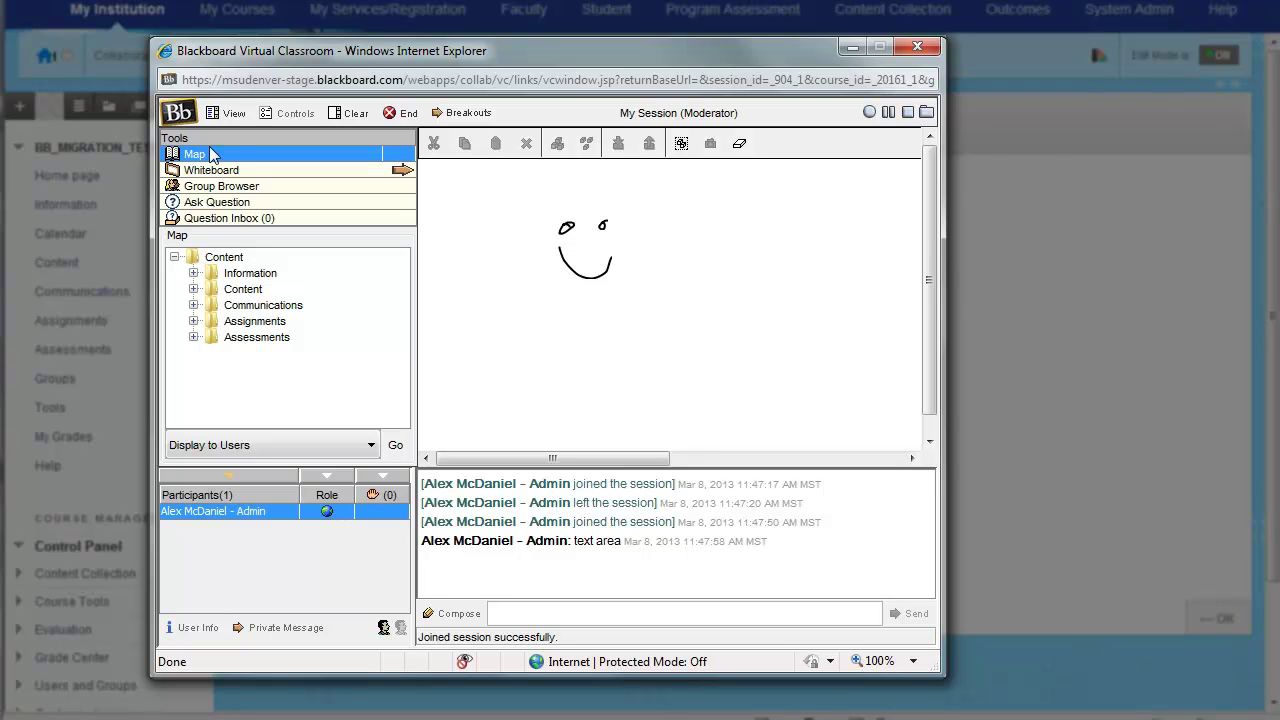
Expand Content > Learning Modules > Module 1 > Introduction to Women's Studies and display My Feminism
click(194, 289)
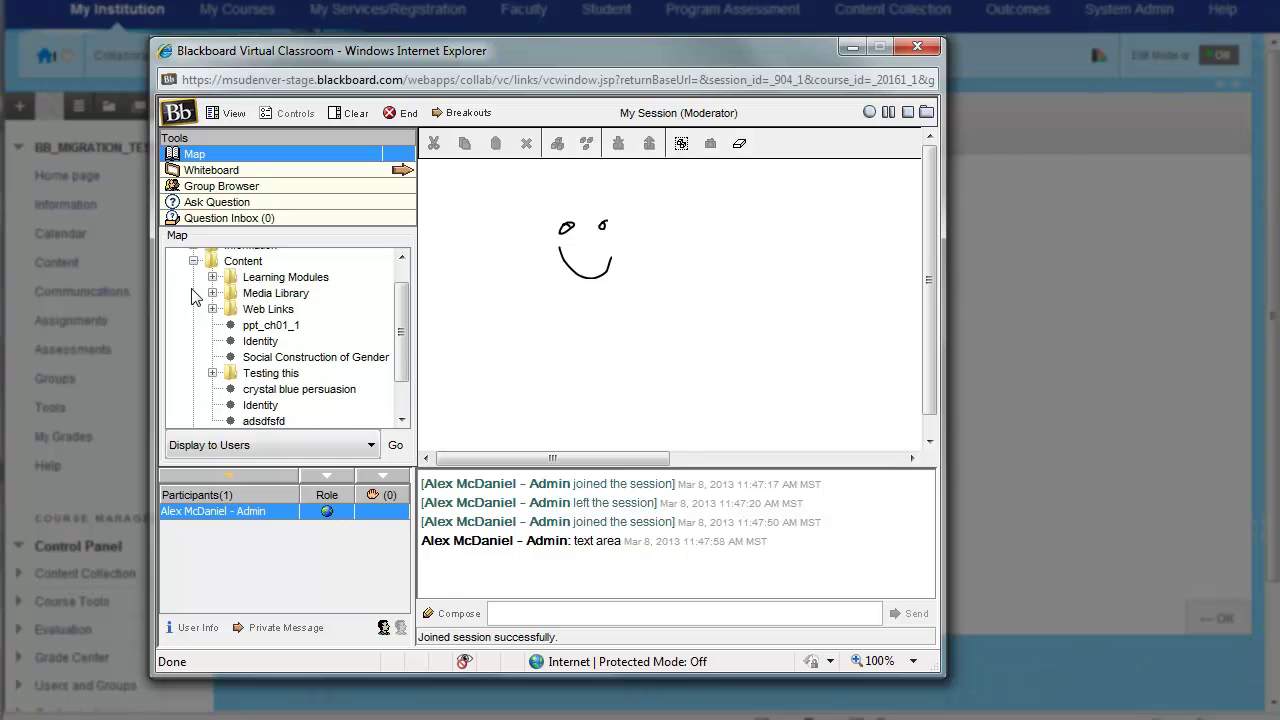
click(213, 278)
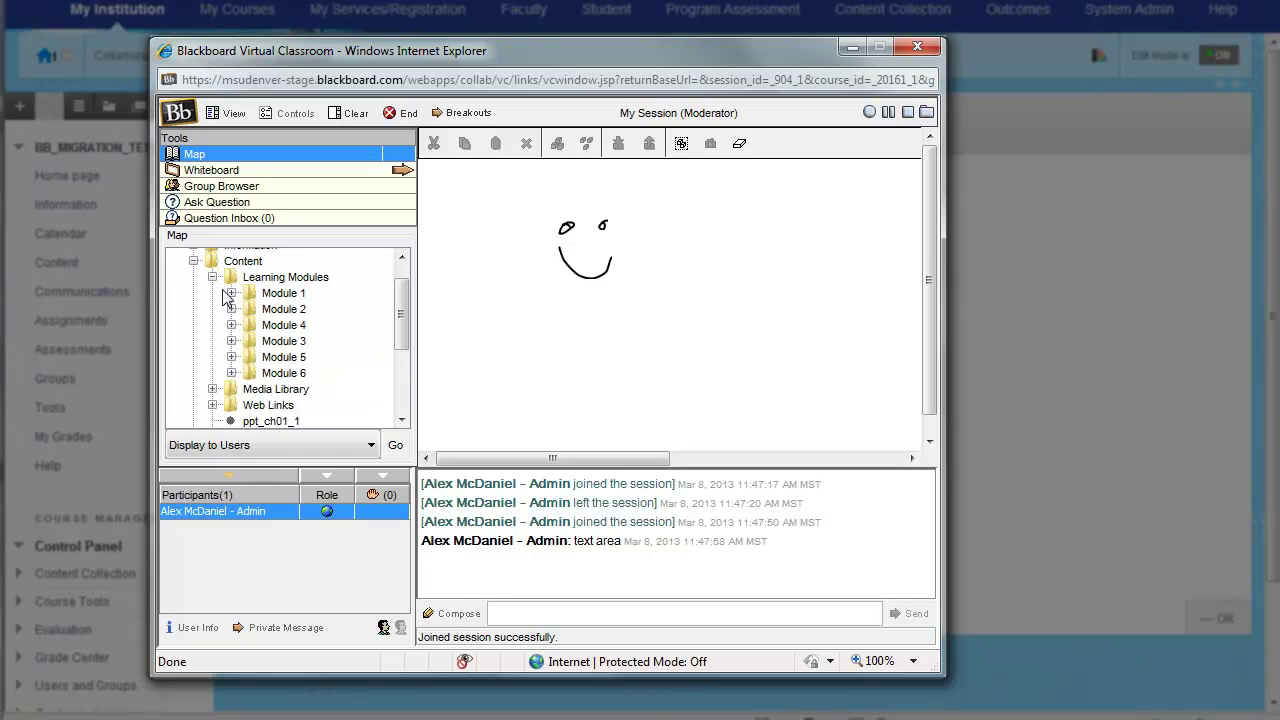
click(231, 294)
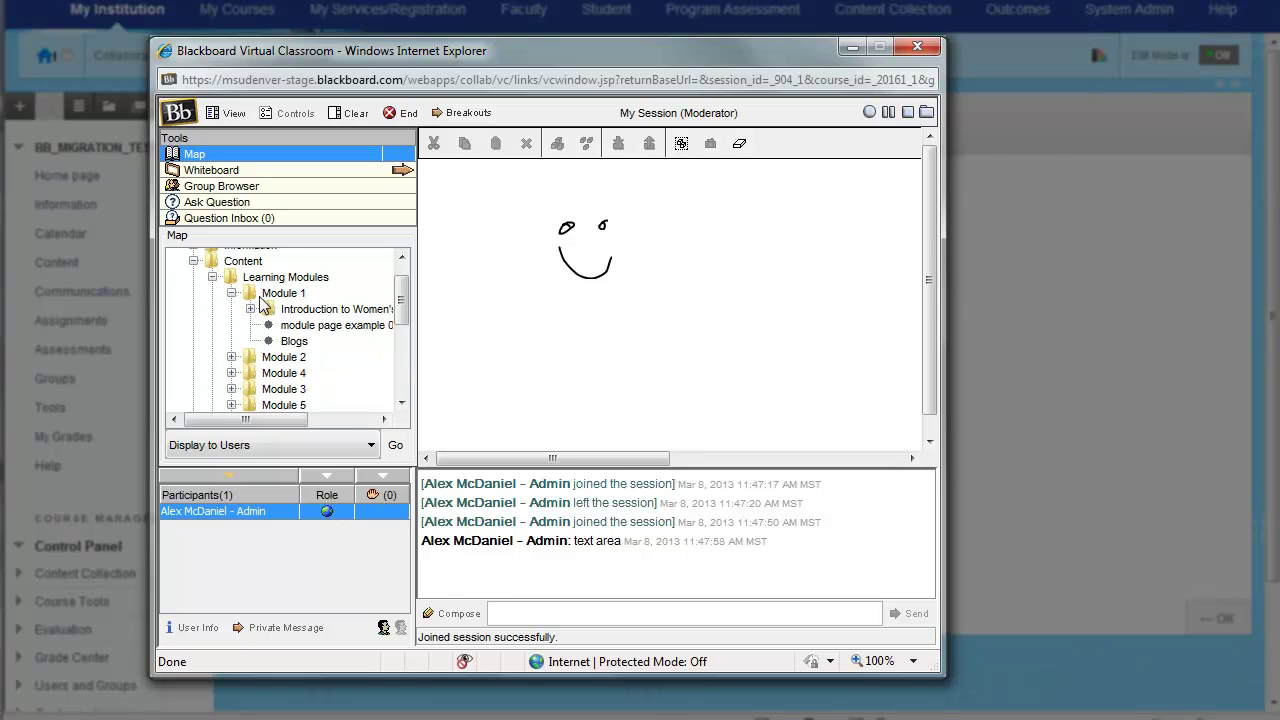
click(250, 309)
click(320, 328)
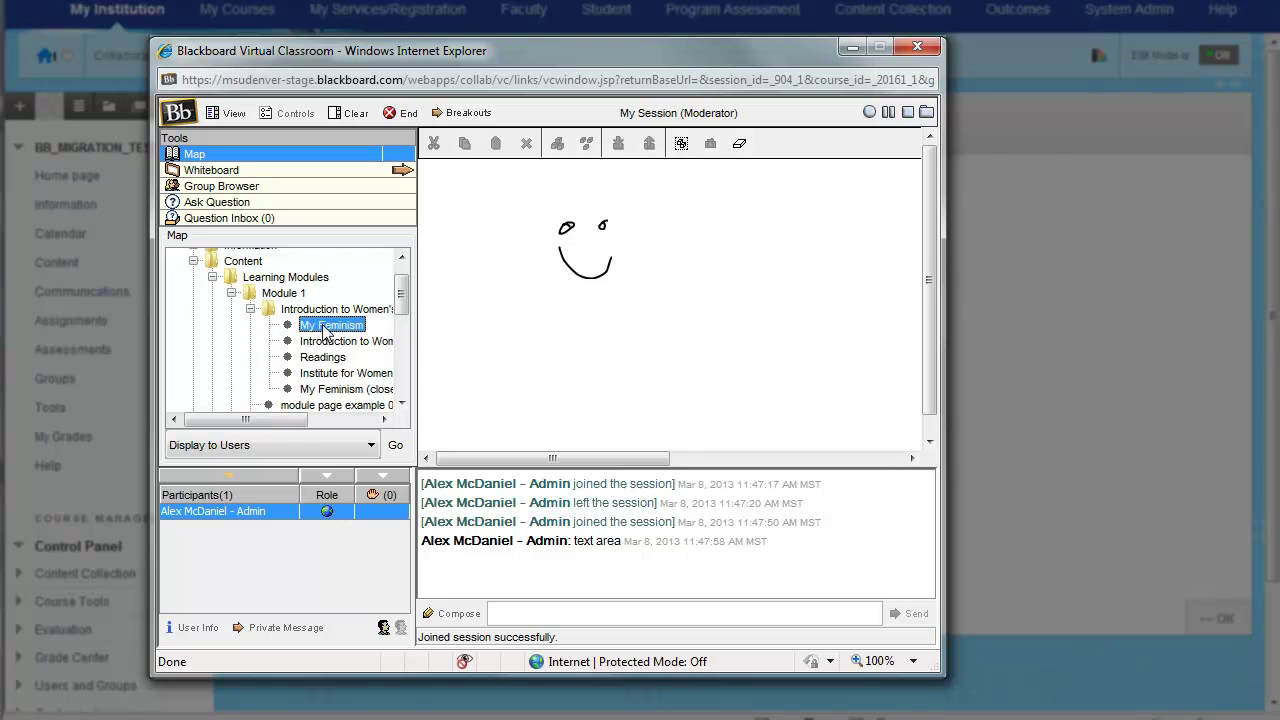
double_click(340, 327)
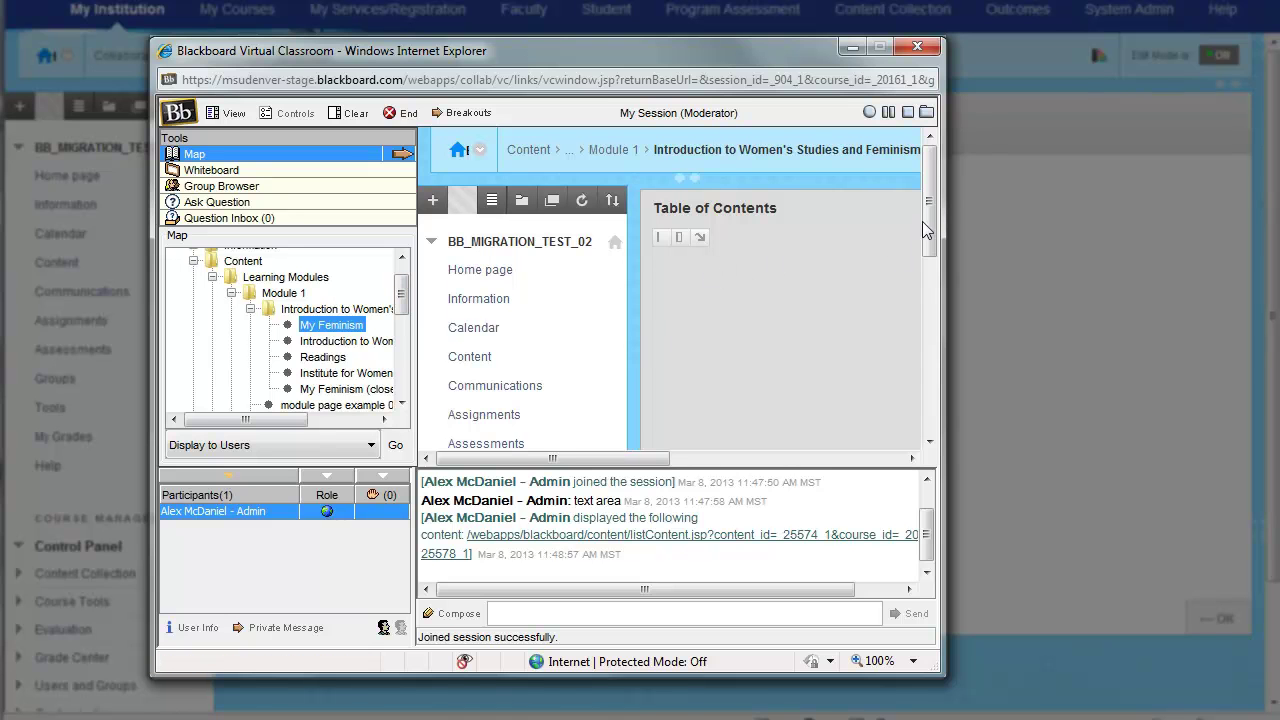
Display the Introduction to Womens Studies item to the session, then close its window
drag(640, 463, 875, 463)
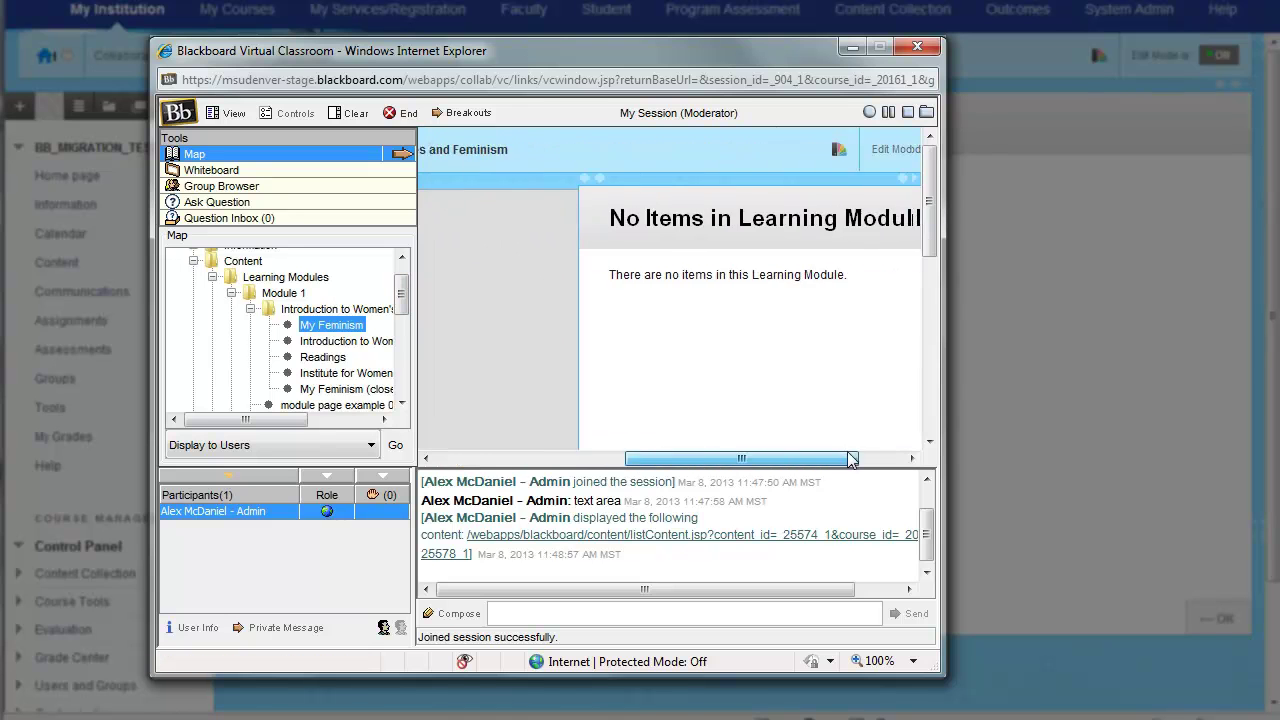
drag(931, 209, 932, 320)
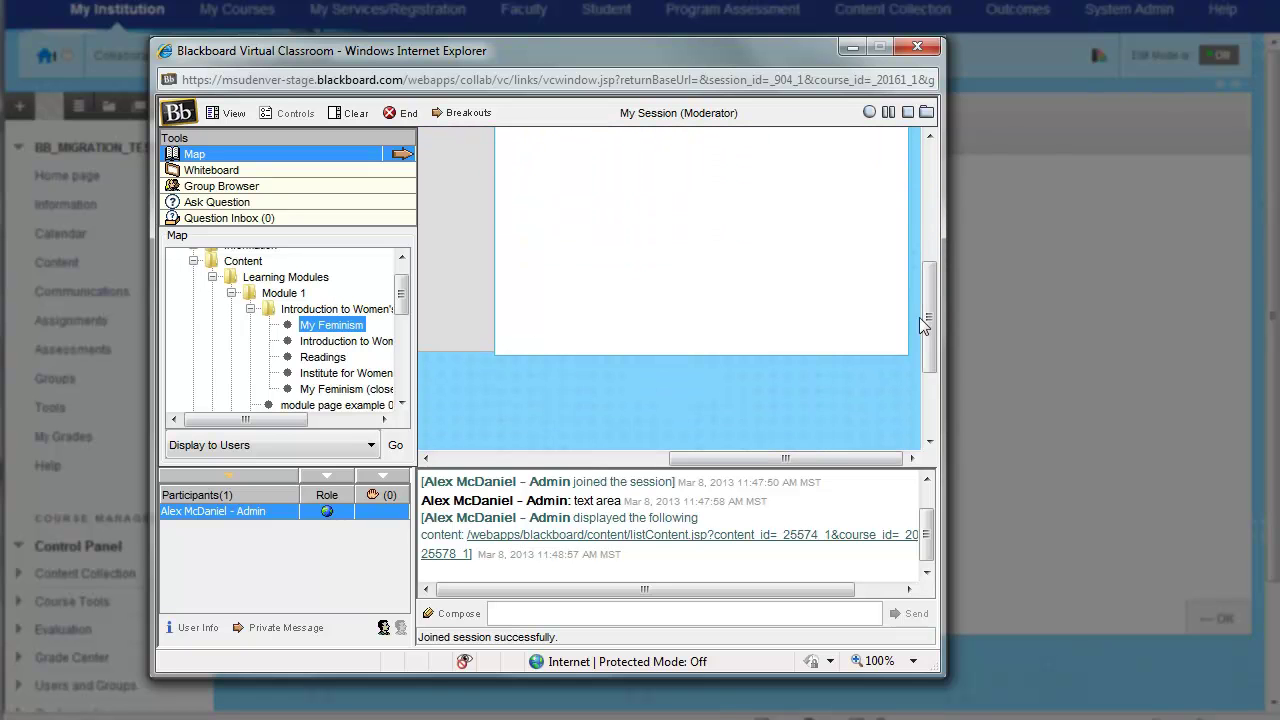
click(348, 341)
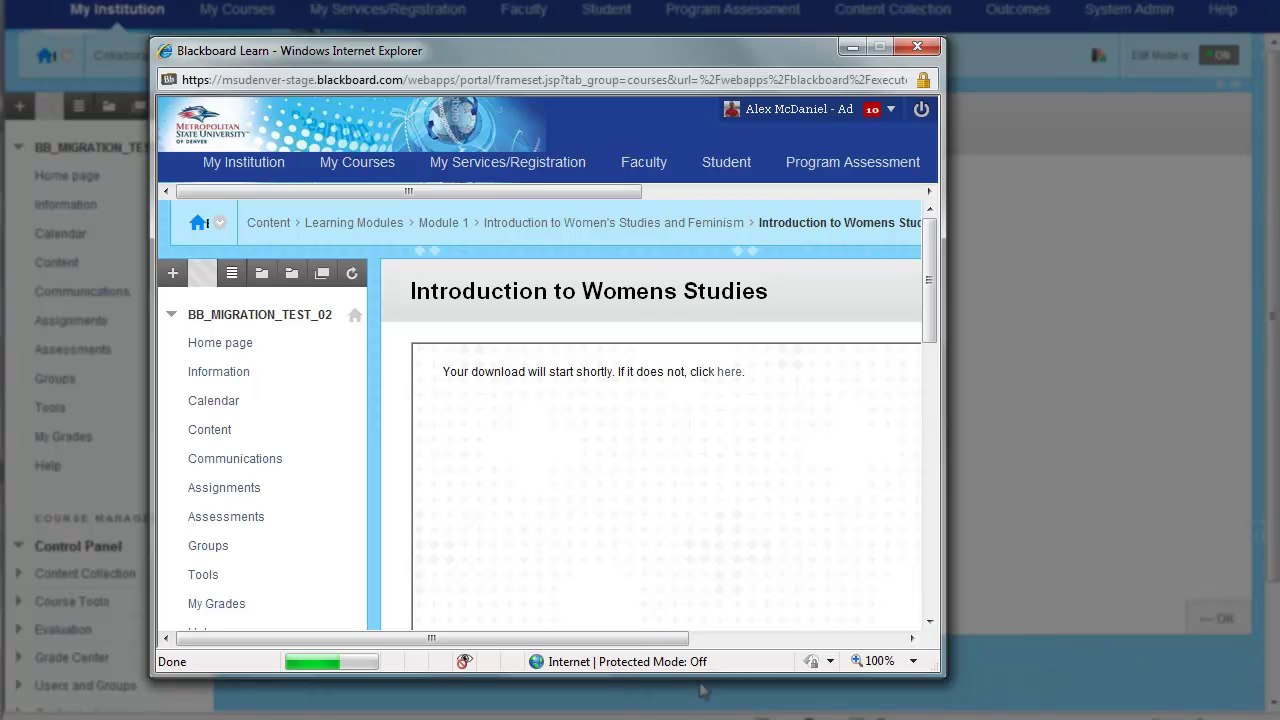
drag(575, 641, 451, 621)
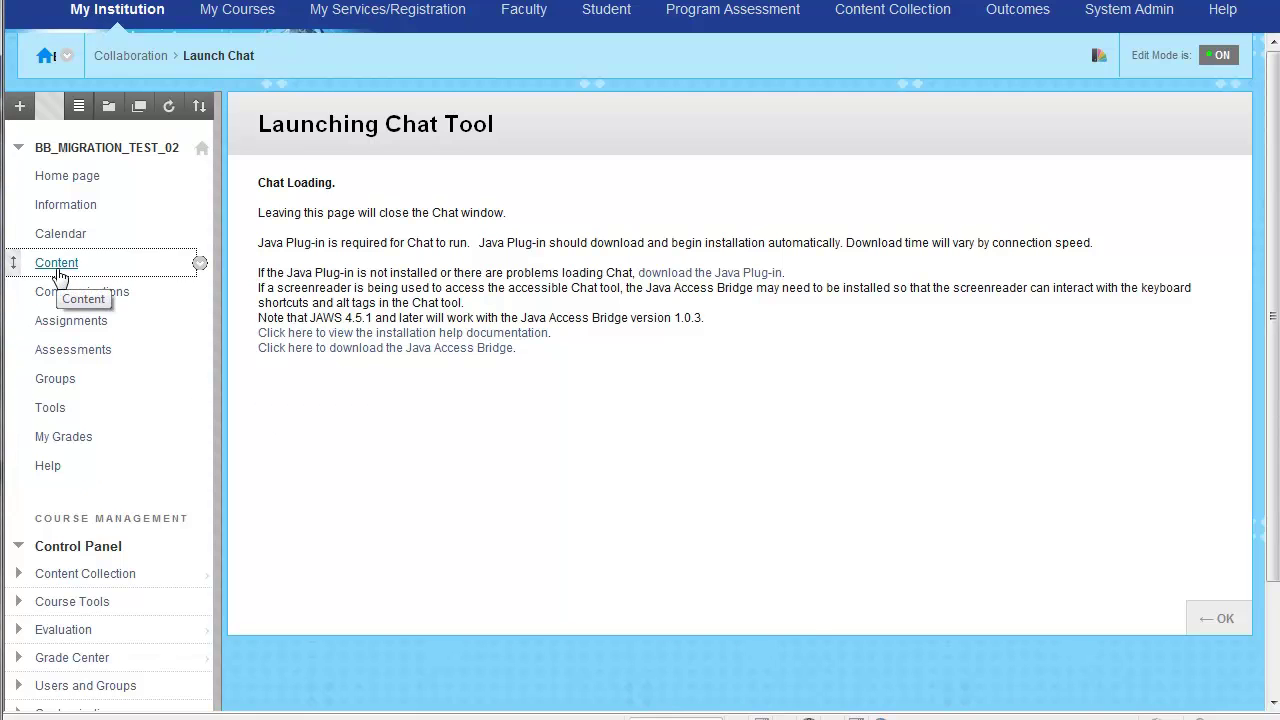
Go to the course's Communications page from the course menu
click(57, 268)
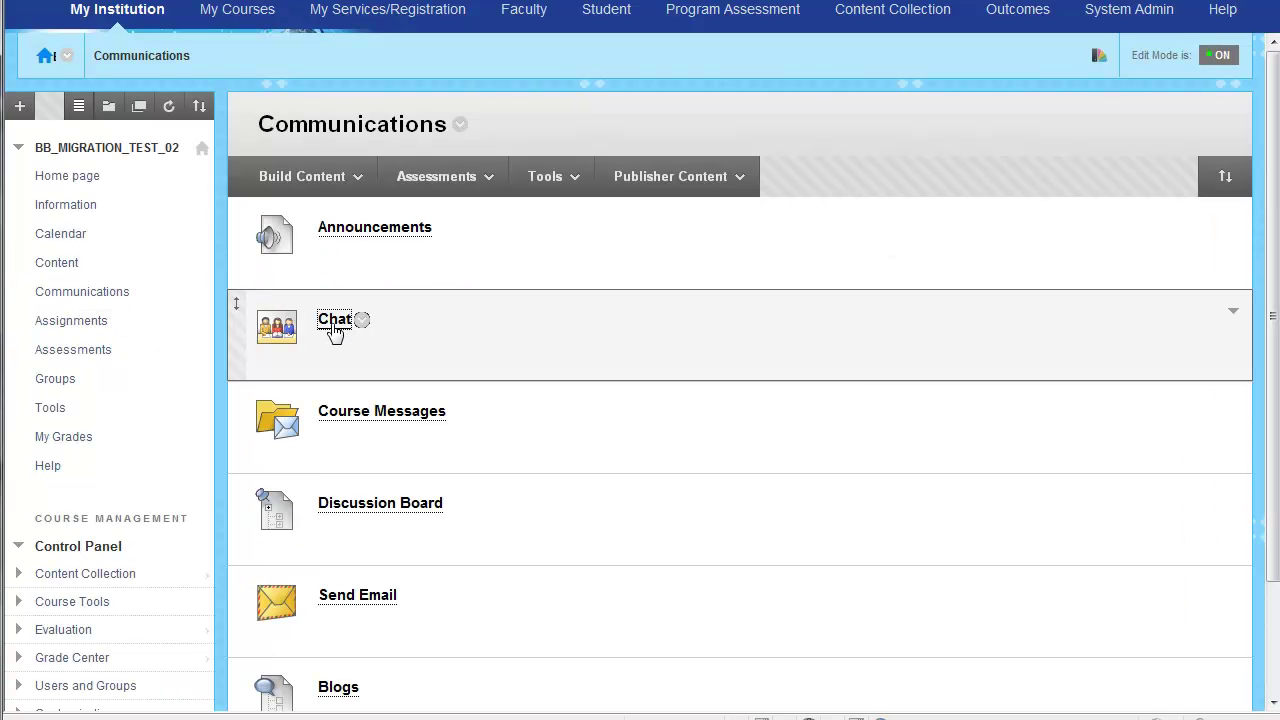
Open Collaboration Sessions, choose Delete from My Session's options menu, and confirm
click(335, 320)
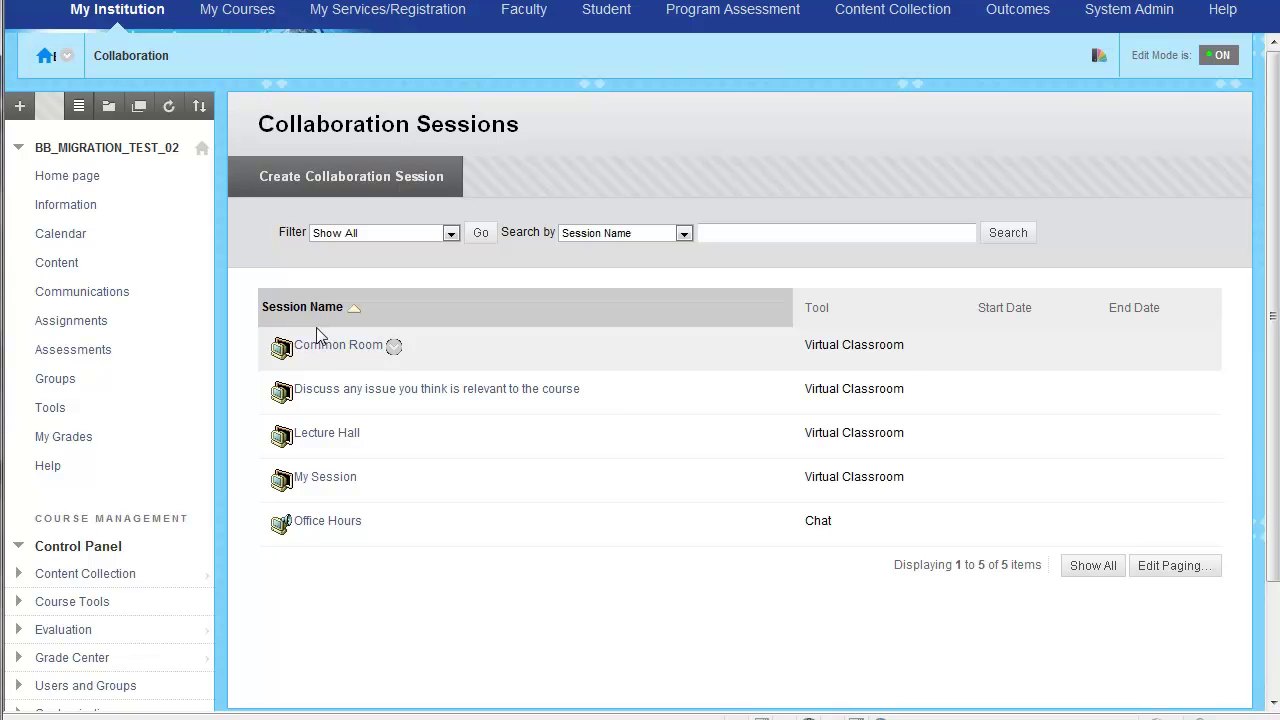
click(368, 480)
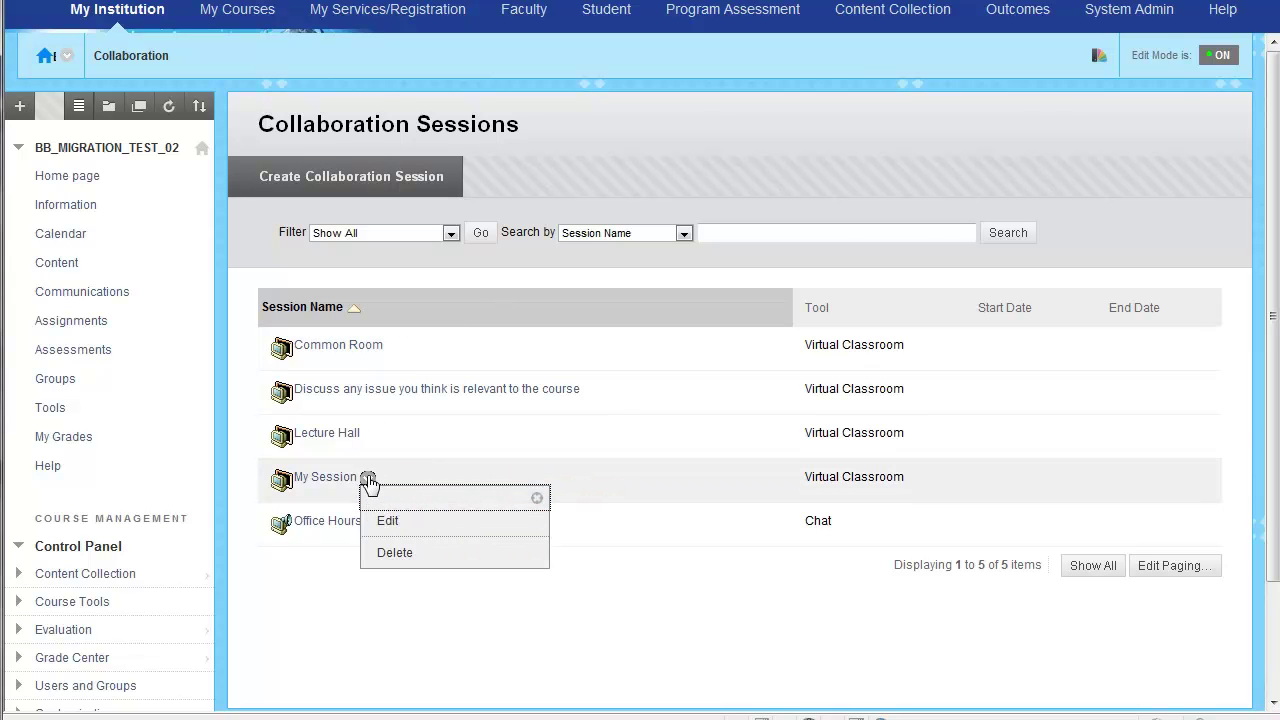
click(483, 553)
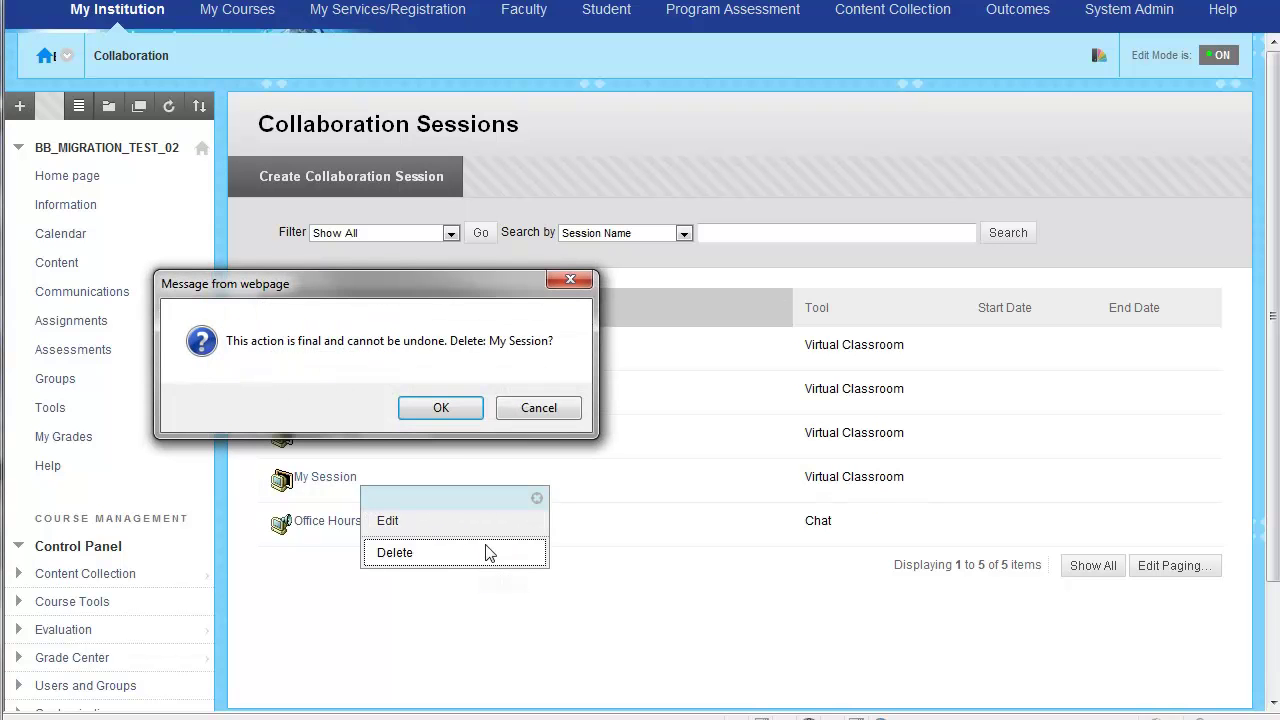
click(466, 410)
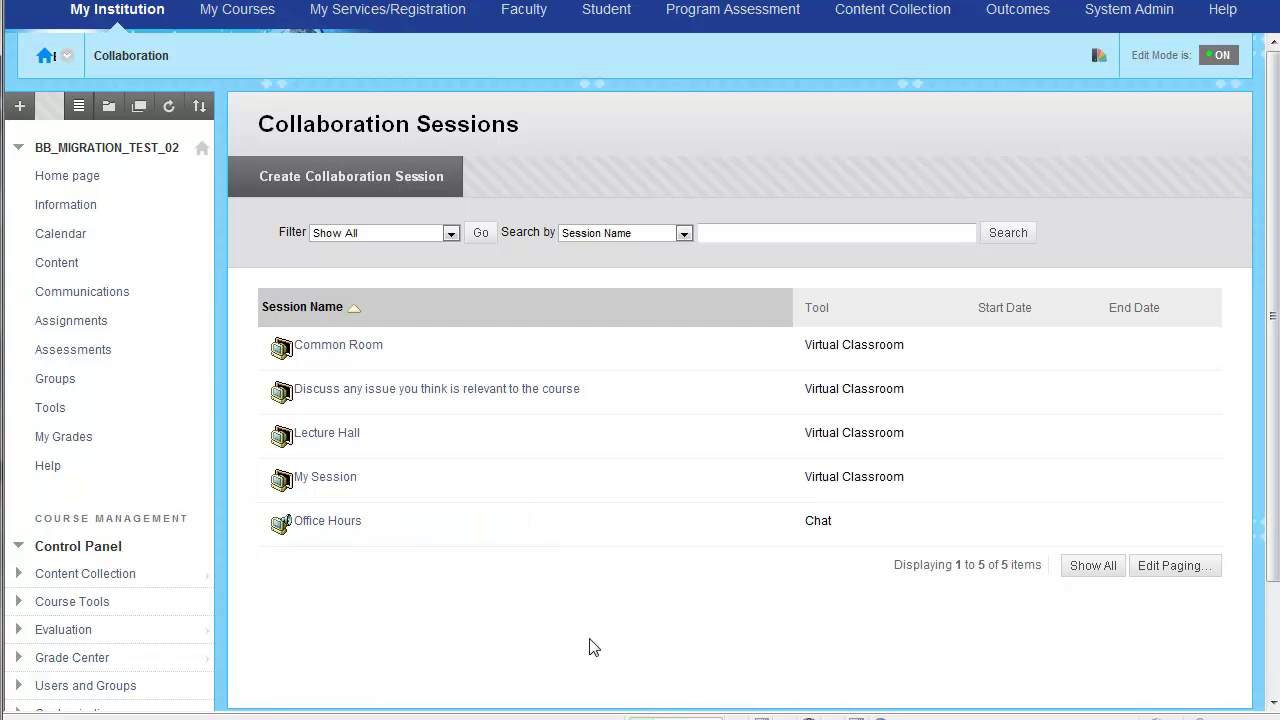